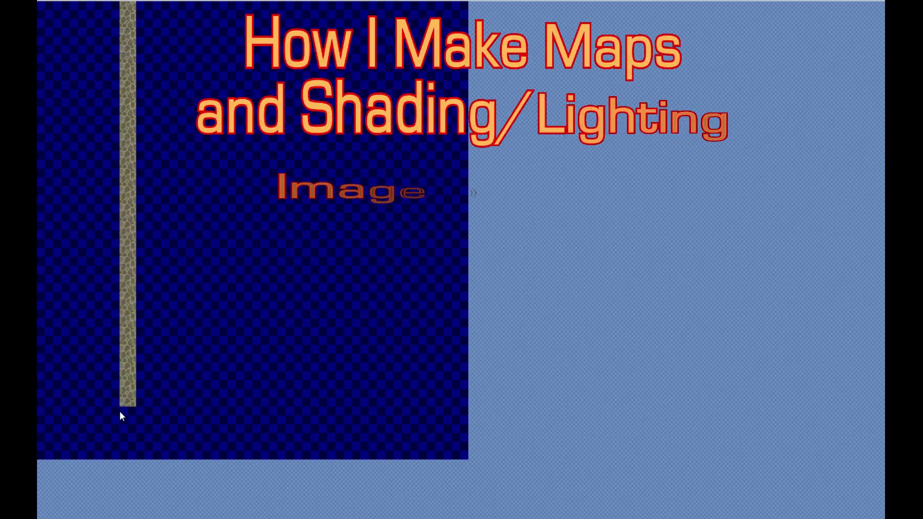
# - Widen the stone road and repaint its left edge with stone floor tiles
pyautogui.click(271, 457)
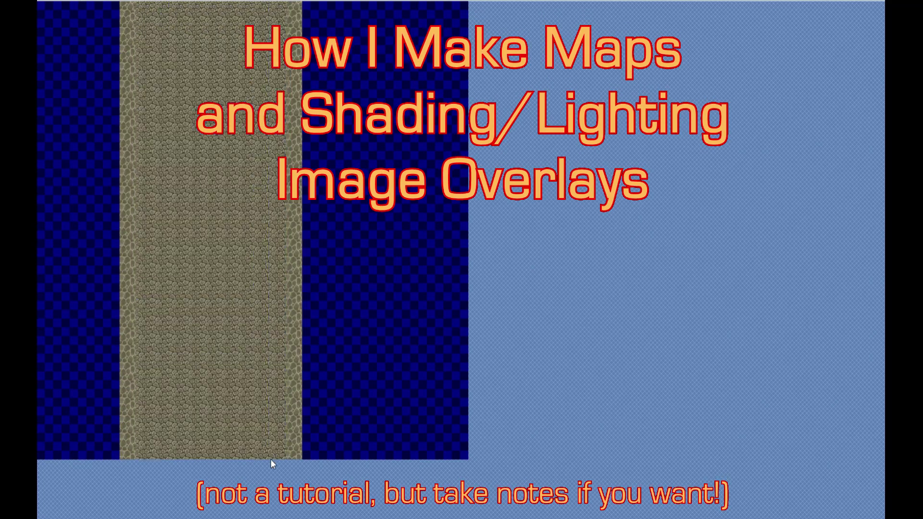
pyautogui.moveTo(111, 5); pyautogui.dragTo(117, 431)
pyautogui.moveTo(310, 5); pyautogui.dragTo(308, 452)
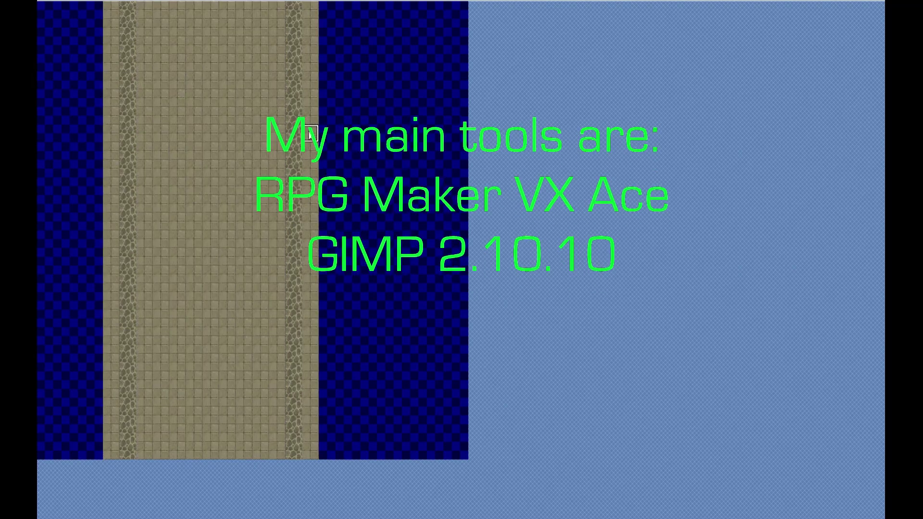
pyautogui.moveTo(105, 4)
pyautogui.mouseDown()
pyautogui.moveTo(186, 450)
pyautogui.moveTo(222, 451)
pyautogui.mouseUp()
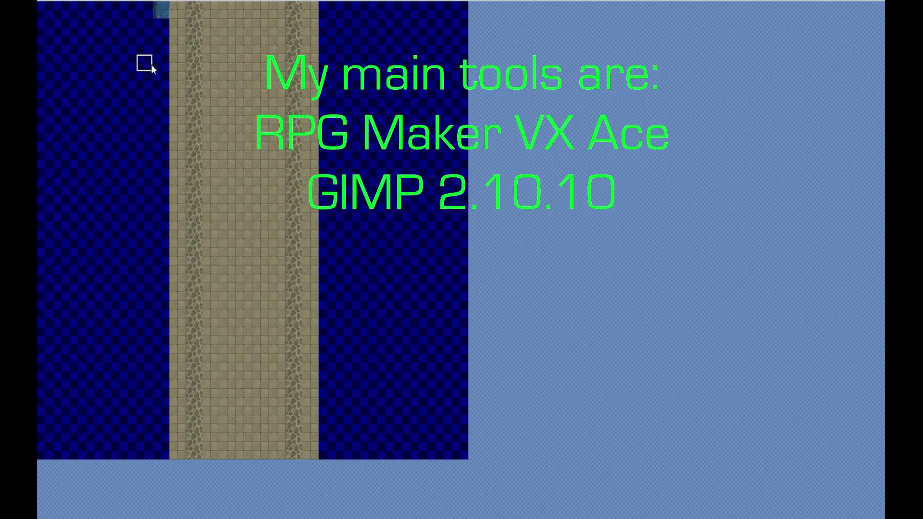
# - Fill the areas on both sides of the road with water tiles
pyautogui.moveTo(161, 28); pyautogui.dragTo(169, 421)
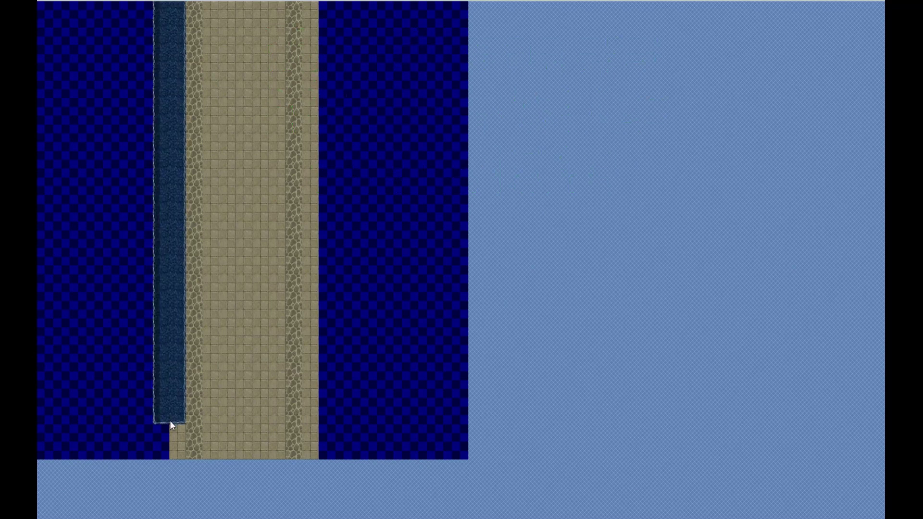
pyautogui.click(166, 428)
pyautogui.click(328, 457)
# - Place two docks on the left water and copy them onto the right water
pyautogui.click(128, 116)
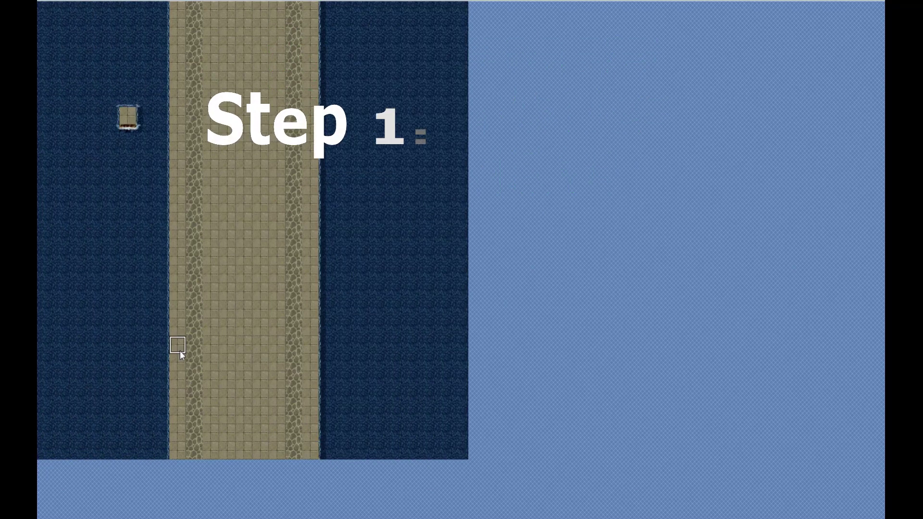
pyautogui.click(128, 398)
pyautogui.moveTo(103, 54); pyautogui.dragTo(150, 355)
pyautogui.moveTo(303, 55); pyautogui.dragTo(356, 423)
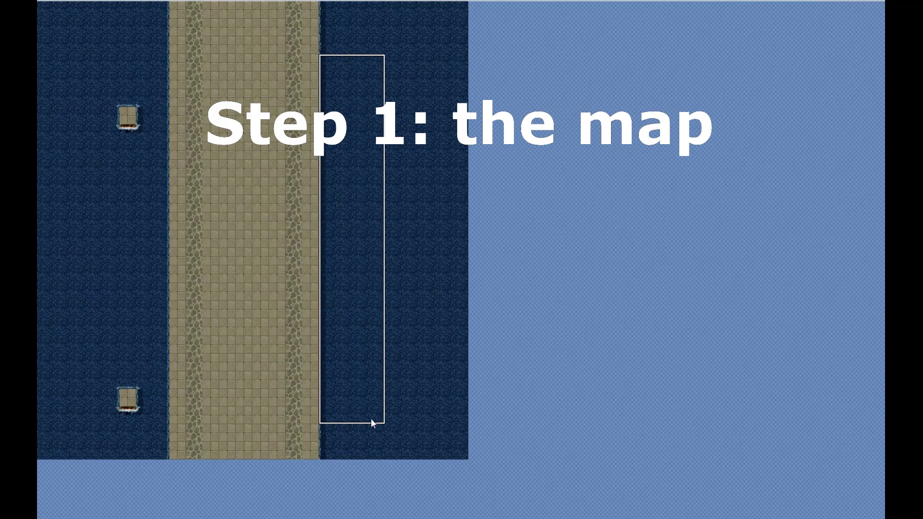
pyautogui.click(378, 413)
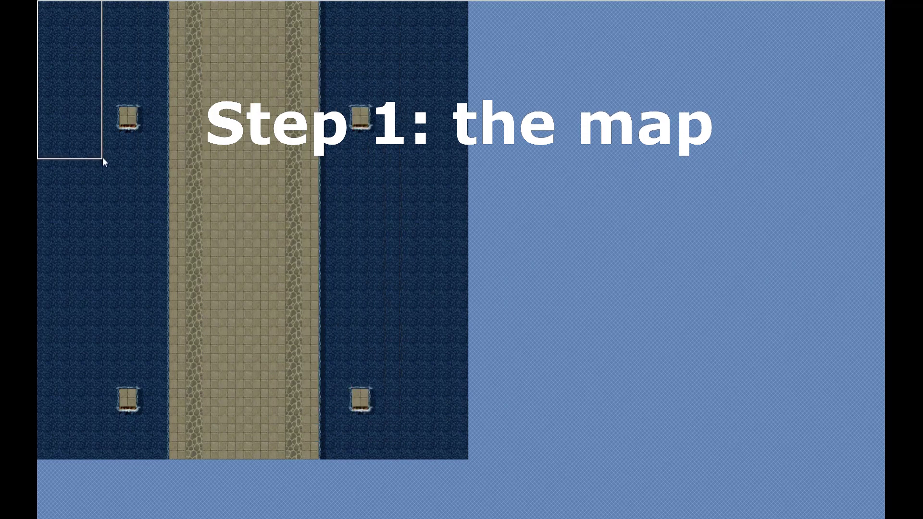
# - Extend all the docks with extra tiles, enlarging the lower-left dock
pyautogui.click(111, 135)
pyautogui.click(361, 140)
pyautogui.click(393, 153)
pyautogui.click(394, 363)
pyautogui.click(371, 399)
pyautogui.click(144, 398)
pyautogui.click(128, 380)
pyautogui.click(111, 380)
pyautogui.click(127, 361)
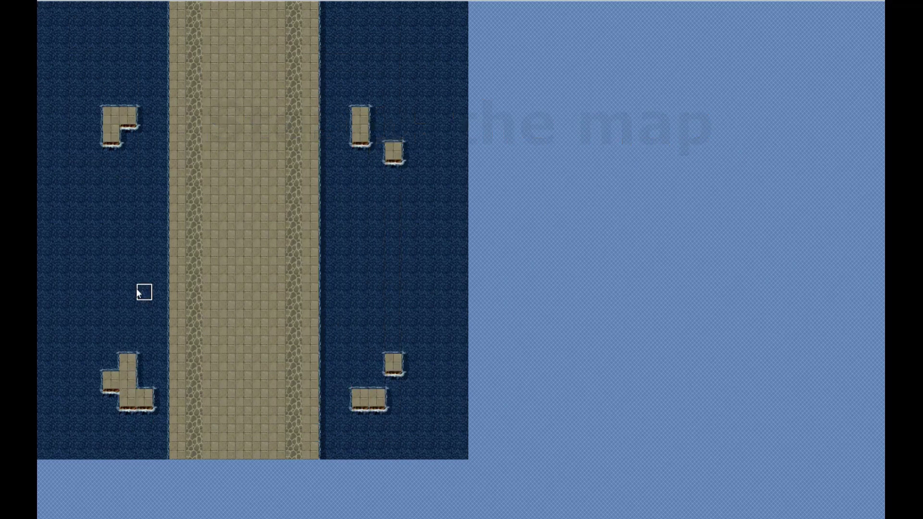
# - Add tall stone pillars to the docks and start rocky shore at the top corners
pyautogui.click(95, 190)
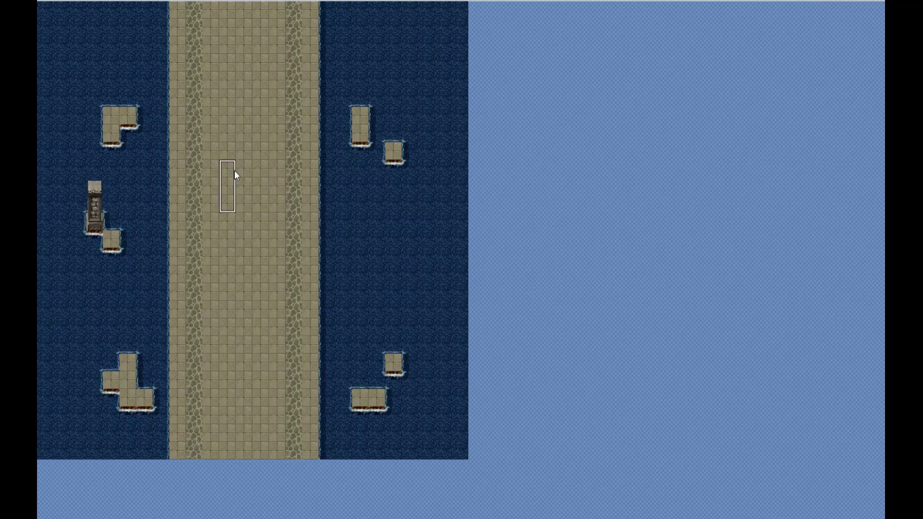
pyautogui.click(365, 365)
pyautogui.click(145, 365)
pyautogui.click(361, 83)
pyautogui.click(128, 83)
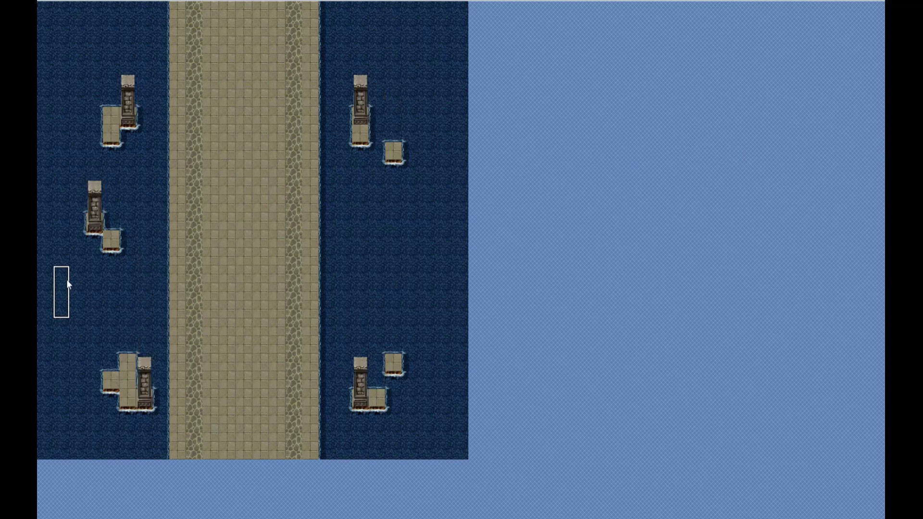
pyautogui.click(60, 10)
pyautogui.moveTo(410, 28)
pyautogui.mouseDown()
pyautogui.moveTo(460, 29)
pyautogui.moveTo(444, 158)
pyautogui.mouseUp()
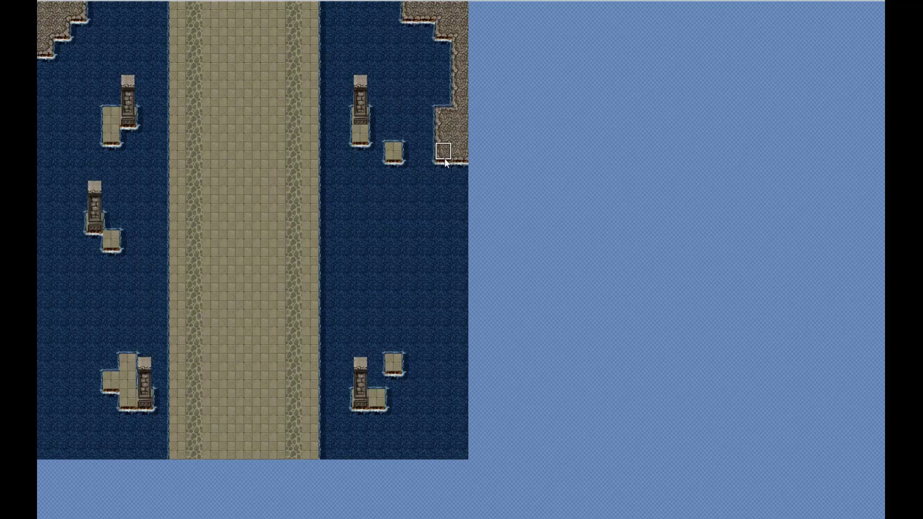
# - Extend rocky shore down the right water edge and add cliff walls along it
pyautogui.moveTo(460, 284); pyautogui.dragTo(462, 417)
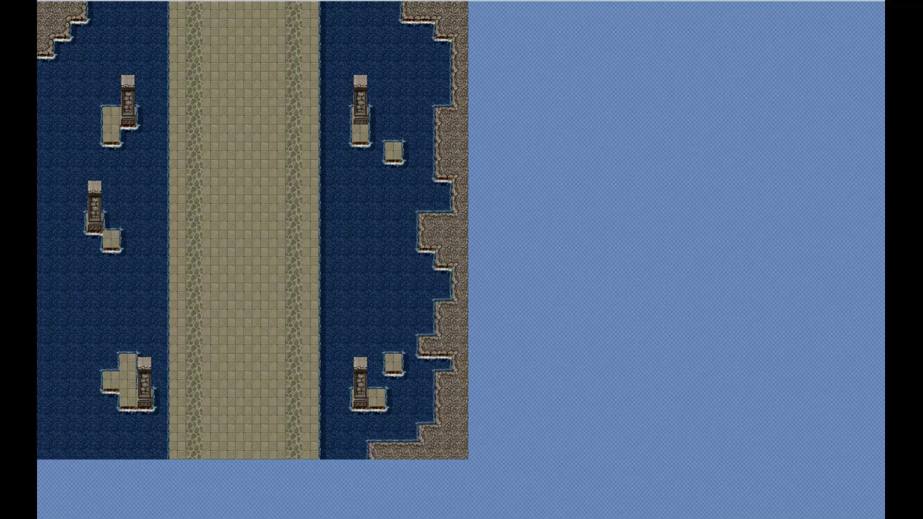
pyautogui.moveTo(410, 26); pyautogui.dragTo(444, 65)
pyautogui.moveTo(444, 168); pyautogui.dragTo(445, 189)
pyautogui.moveTo(427, 257); pyautogui.dragTo(427, 278)
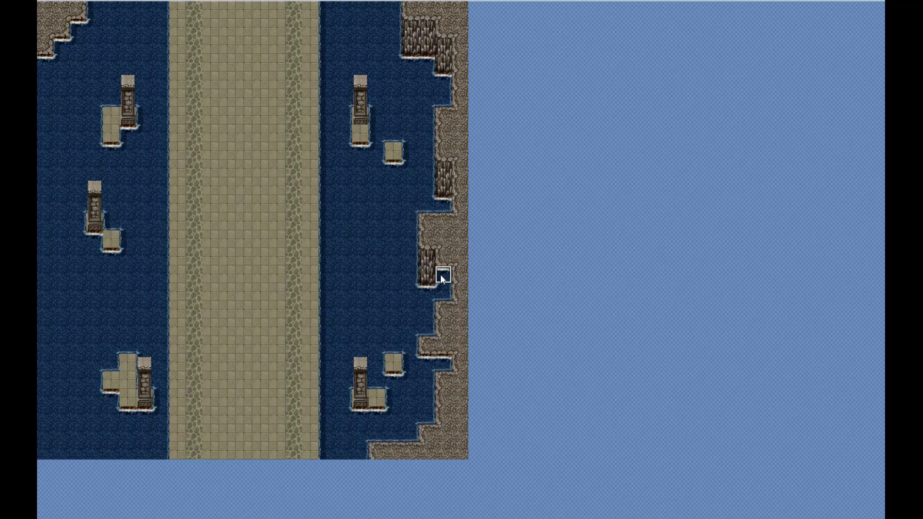
pyautogui.moveTo(427, 364); pyautogui.dragTo(442, 366)
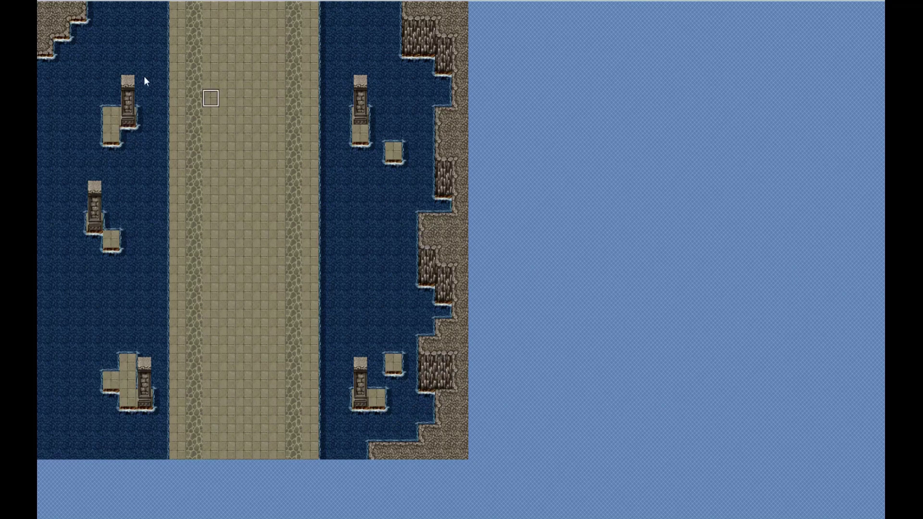
# - Paint rocky shore and cliff walls down the left edge, undoing two misplaced cliff tiles
pyautogui.moveTo(54, 48)
pyautogui.mouseDown()
pyautogui.moveTo(46, 173)
pyautogui.moveTo(78, 291)
pyautogui.moveTo(45, 380)
pyautogui.moveTo(76, 439)
pyautogui.mouseUp()
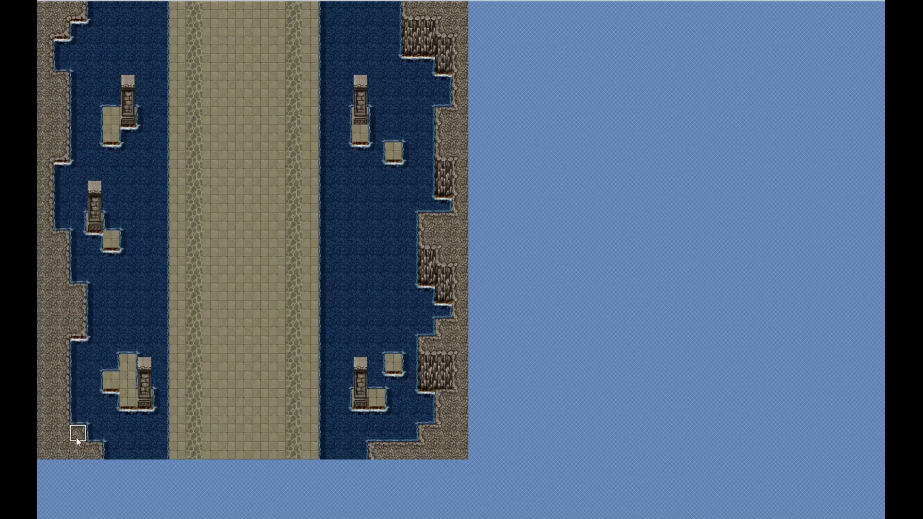
pyautogui.moveTo(79, 26); pyautogui.dragTo(60, 48)
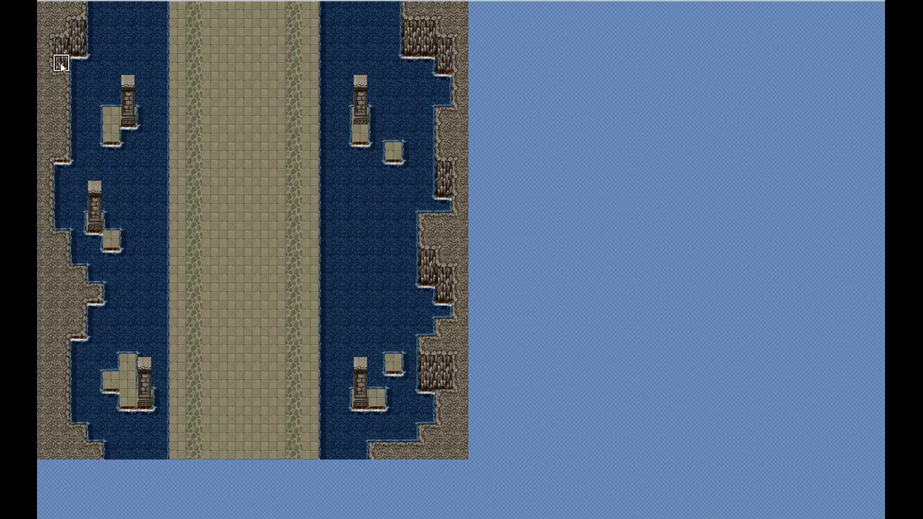
pyautogui.click(60, 168)
pyautogui.click(94, 307)
pyautogui.click(78, 351)
pyautogui.hotkey('ctrl', 'z')
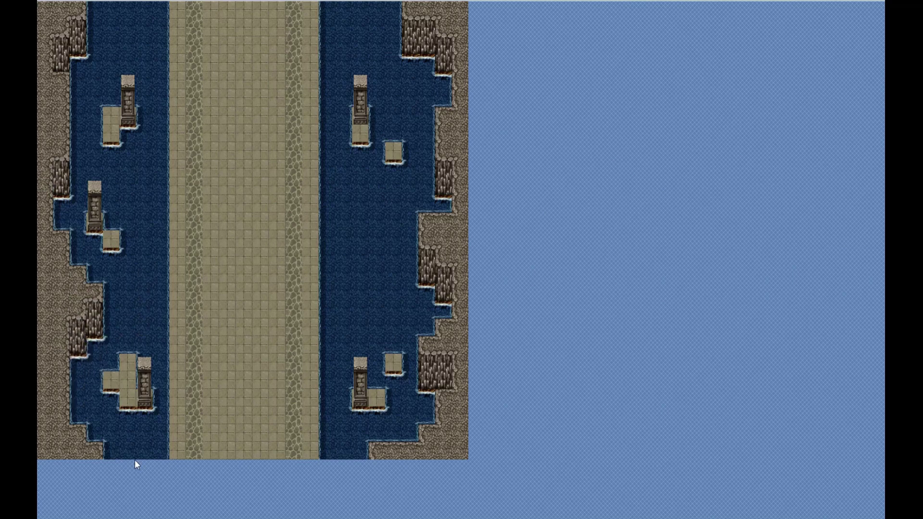
pyautogui.hotkey('ctrl', 'z')
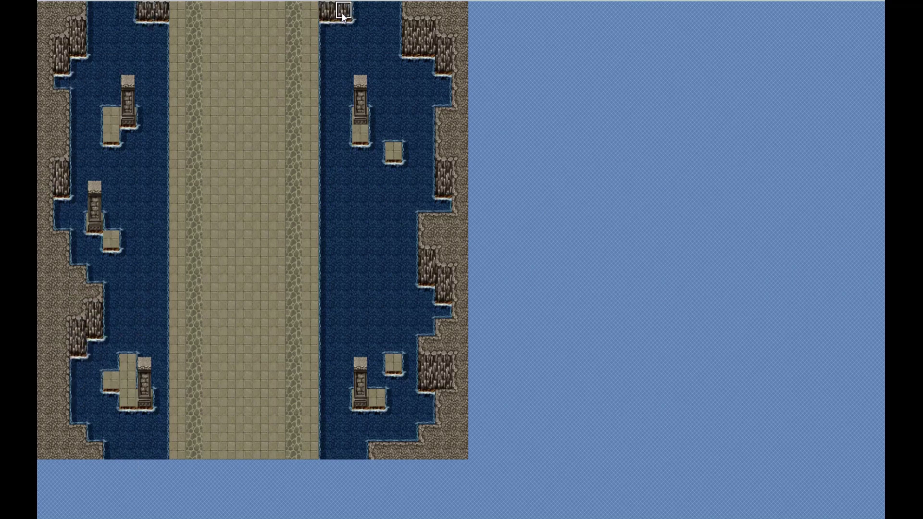
# - Paint cliff banks along both inner riverbanks beside the road, widening the left bank into the water
pyautogui.moveTo(151, 13); pyautogui.dragTo(162, 53)
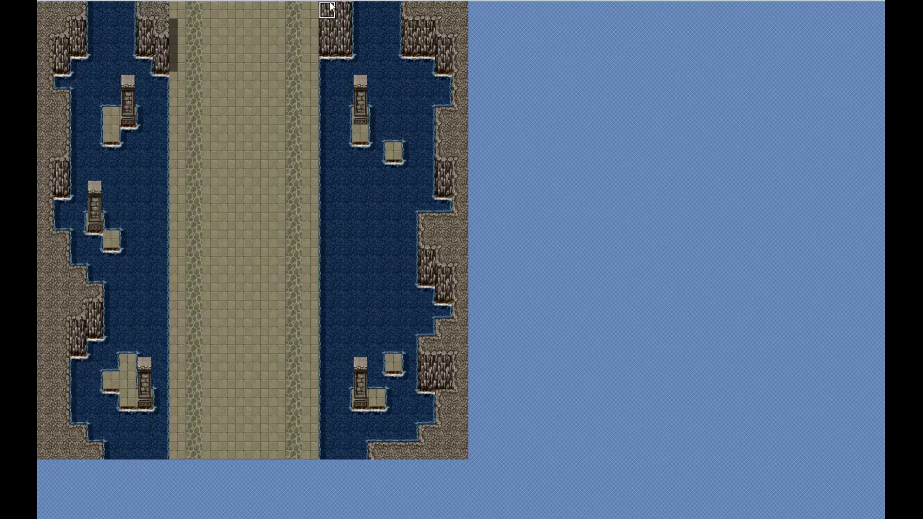
pyautogui.moveTo(331, 6); pyautogui.dragTo(323, 79)
pyautogui.moveTo(161, 185); pyautogui.dragTo(161, 240)
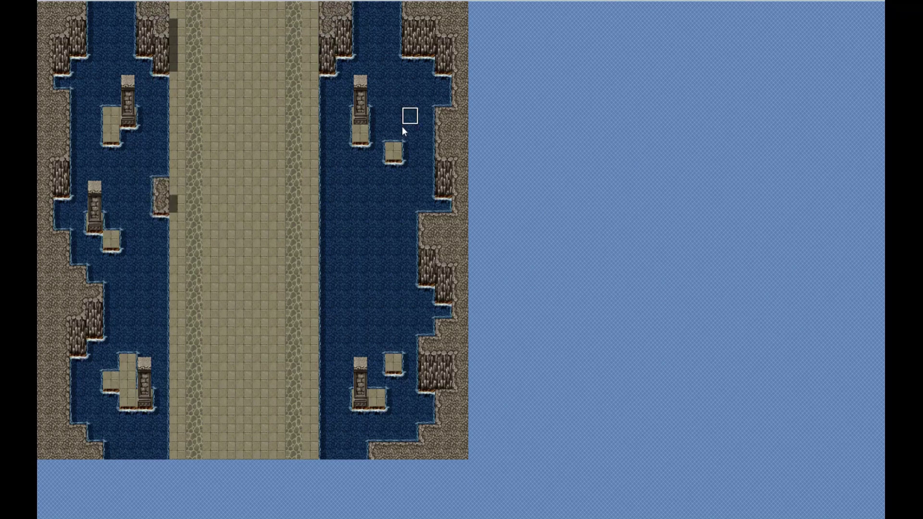
pyautogui.moveTo(327, 149); pyautogui.dragTo(327, 212)
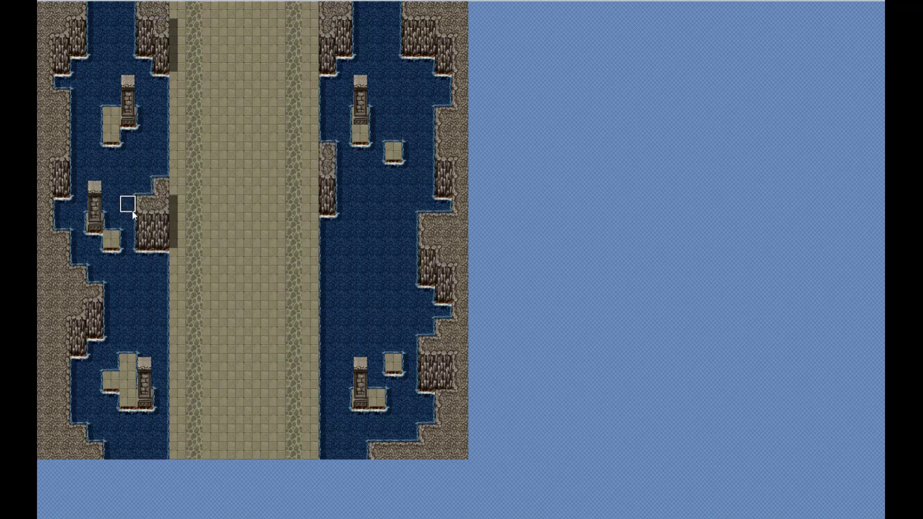
pyautogui.moveTo(348, 199); pyautogui.dragTo(361, 170)
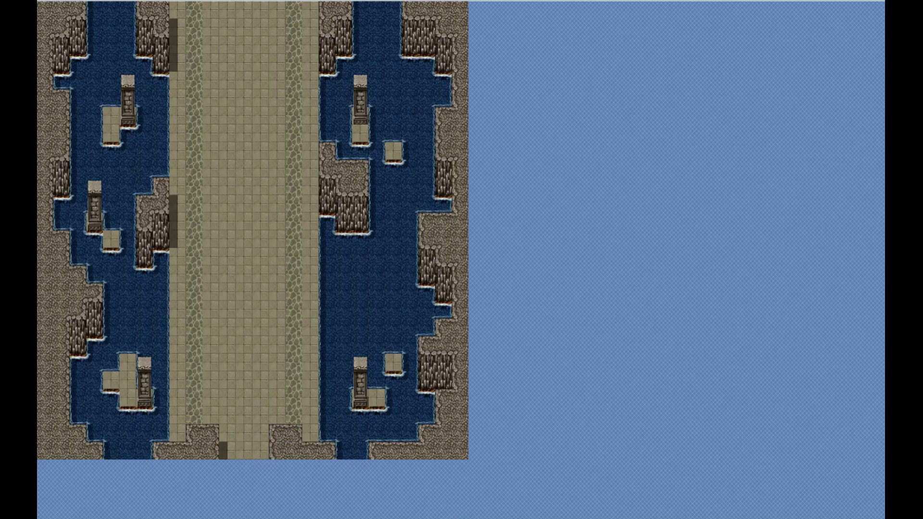
# - Add grass tufts along the road's edge and at the base of the cliffs
pyautogui.click(177, 166)
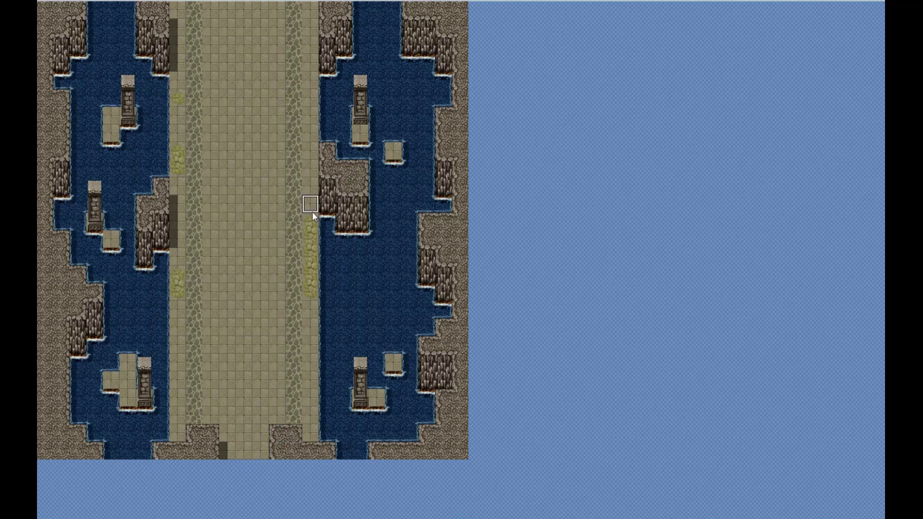
pyautogui.click(177, 98)
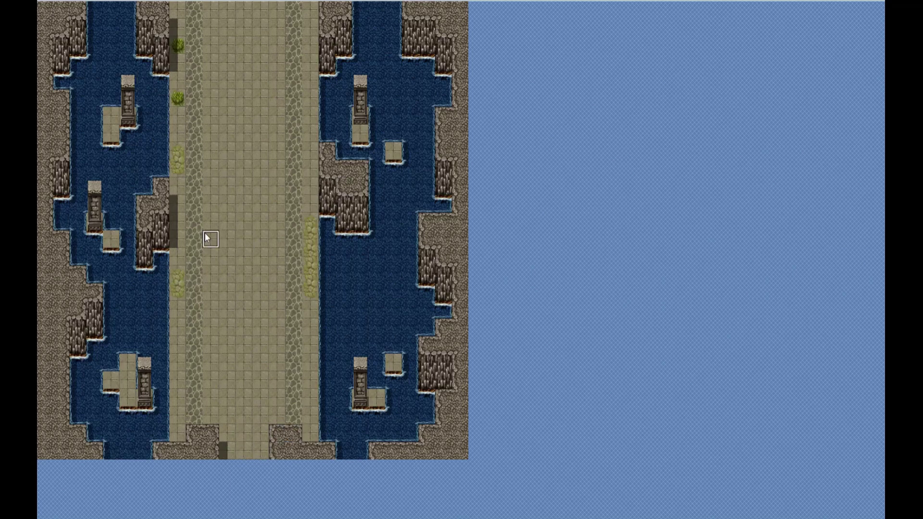
pyautogui.click(178, 291)
pyautogui.click(161, 54)
pyautogui.click(144, 248)
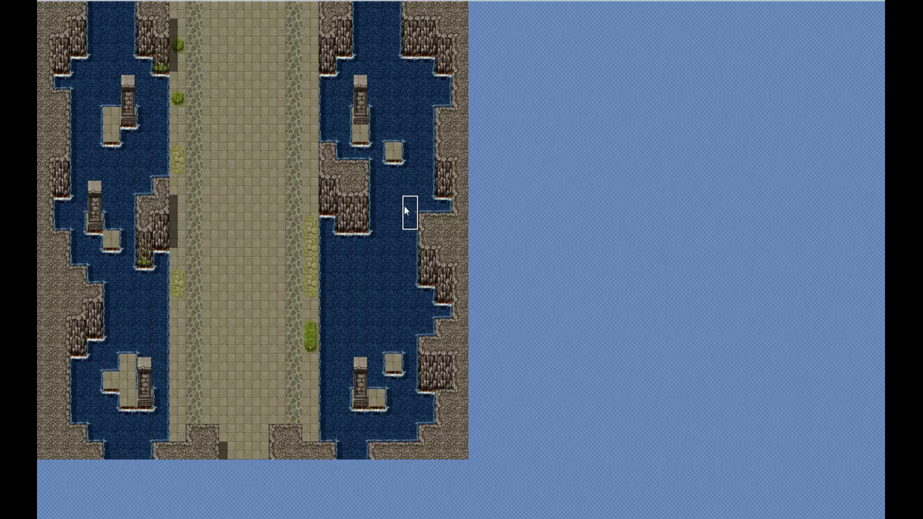
pyautogui.click(360, 214)
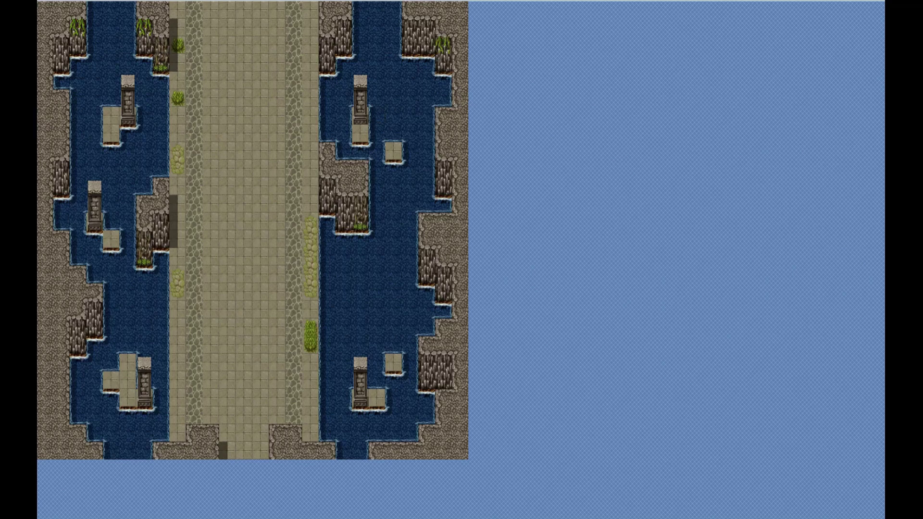
# - Scatter rocks on the shore and place green shrubs around the banks
pyautogui.click(444, 328)
pyautogui.click(310, 452)
pyautogui.click(61, 433)
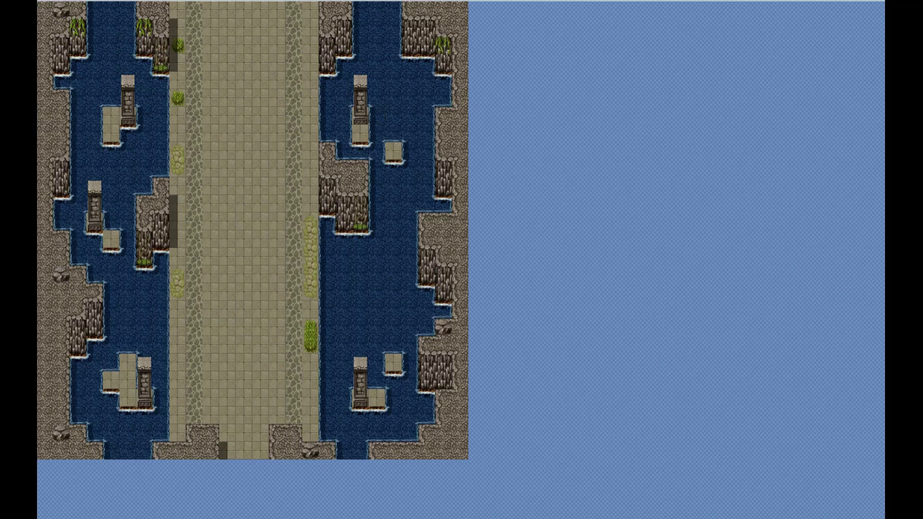
pyautogui.click(61, 153)
pyautogui.click(144, 206)
pyautogui.click(361, 169)
pyautogui.click(443, 116)
# - Add a grass patch on the right cliff with a rock, plus a cave entrance below
pyautogui.click(418, 62)
pyautogui.click(439, 82)
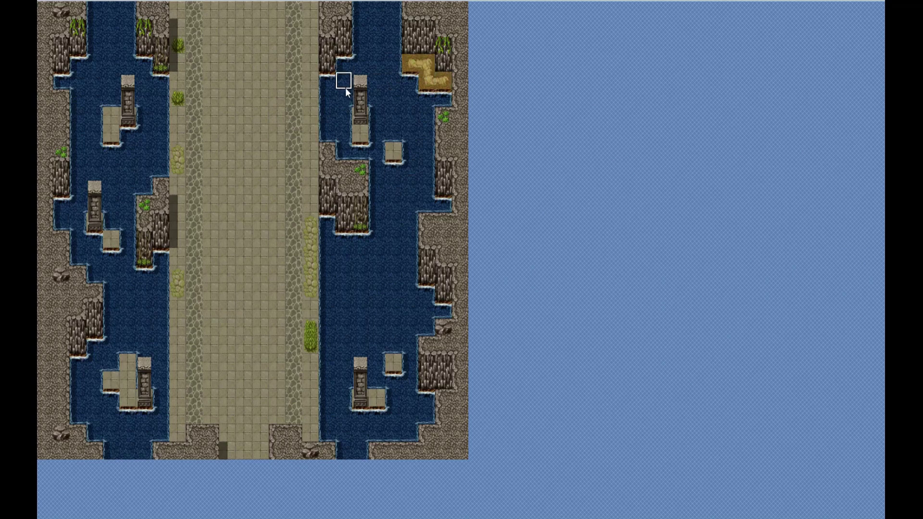
pyautogui.hotkey('ctrl', 'z')
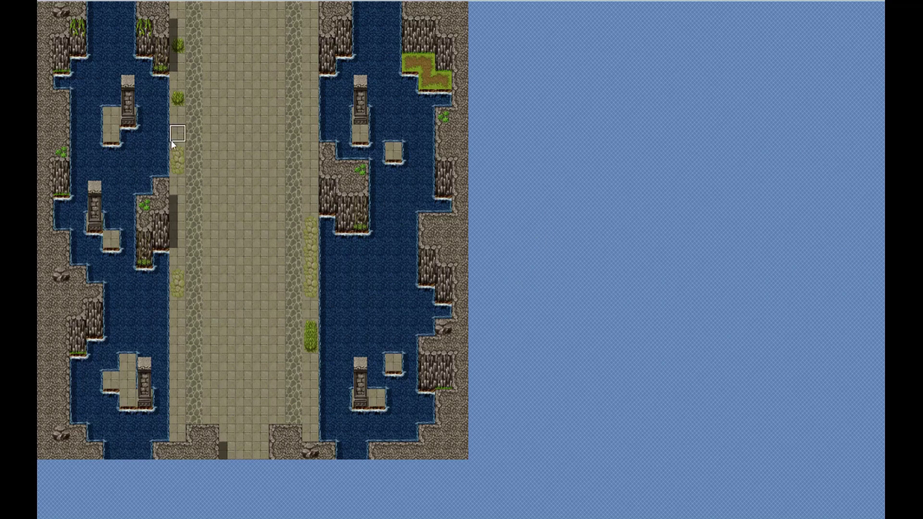
pyautogui.click(439, 96)
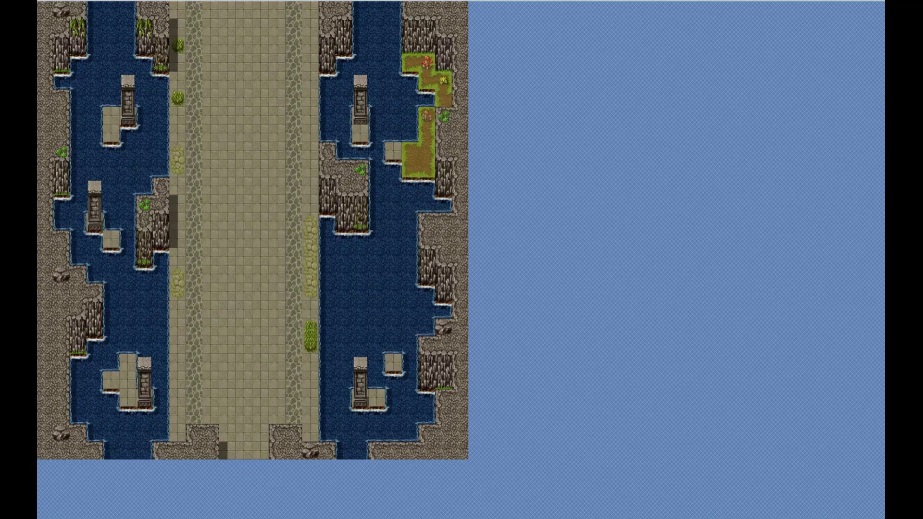
pyautogui.click(443, 81)
pyautogui.click(440, 380)
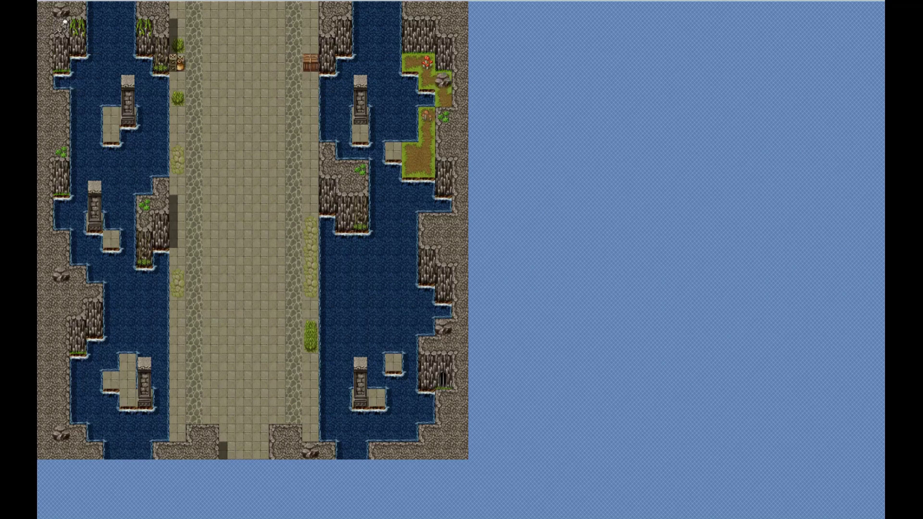
# - Place a sack and cover the road's top with cliff, rock, grass and crate tiles
pyautogui.click(310, 97)
pyautogui.moveTo(320, 31); pyautogui.dragTo(294, 28)
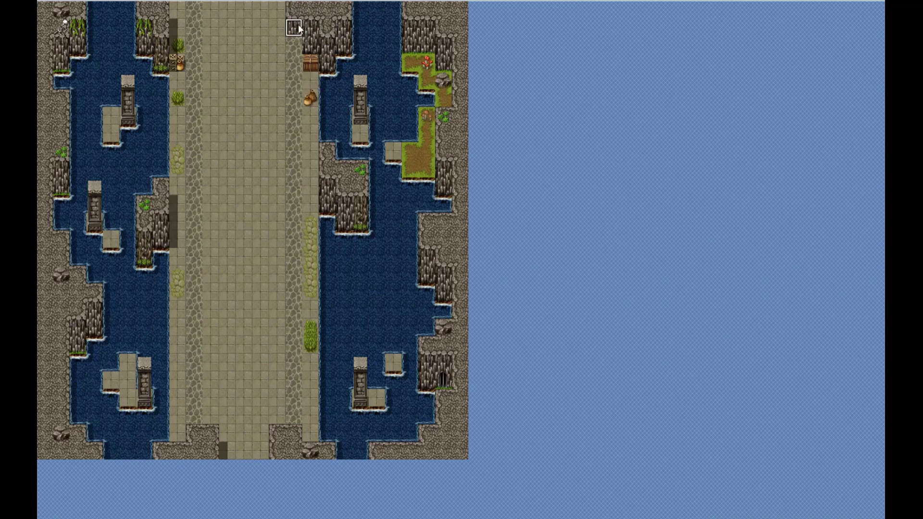
pyautogui.moveTo(193, 29); pyautogui.dragTo(178, 30)
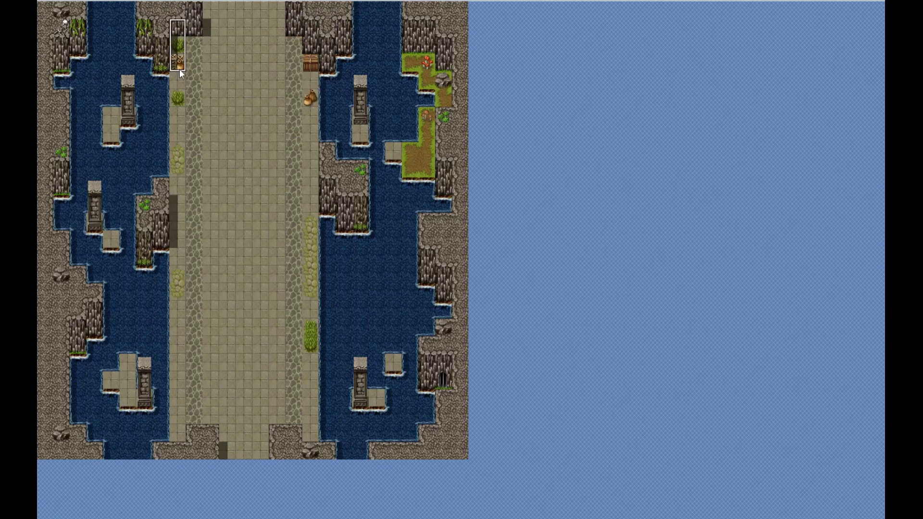
pyautogui.click(178, 46)
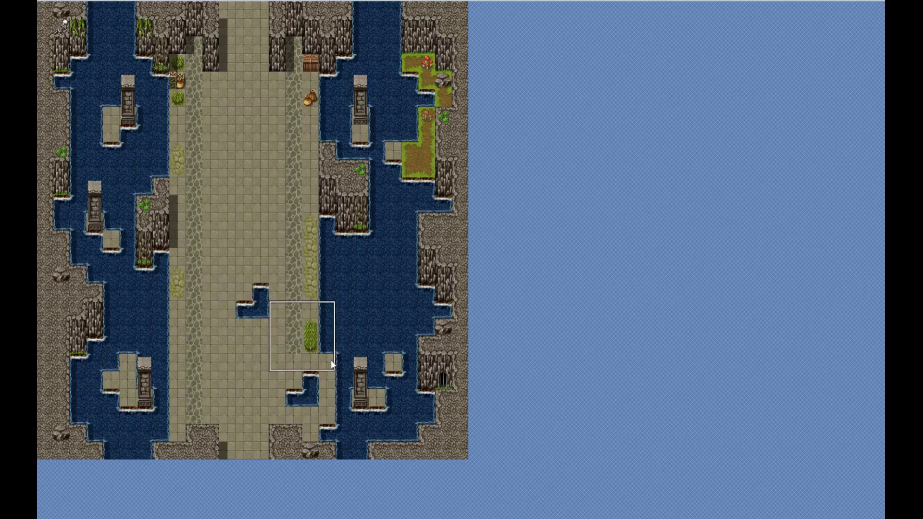
# - Cut water notches into both road edges and a diagonal water channel across the road
pyautogui.click(335, 395)
pyautogui.click(178, 326)
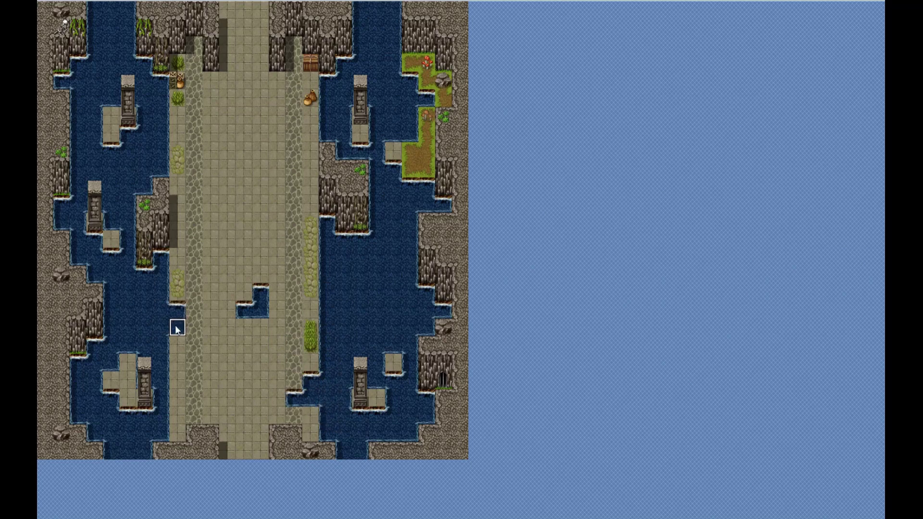
pyautogui.click(247, 321)
pyautogui.click(173, 132)
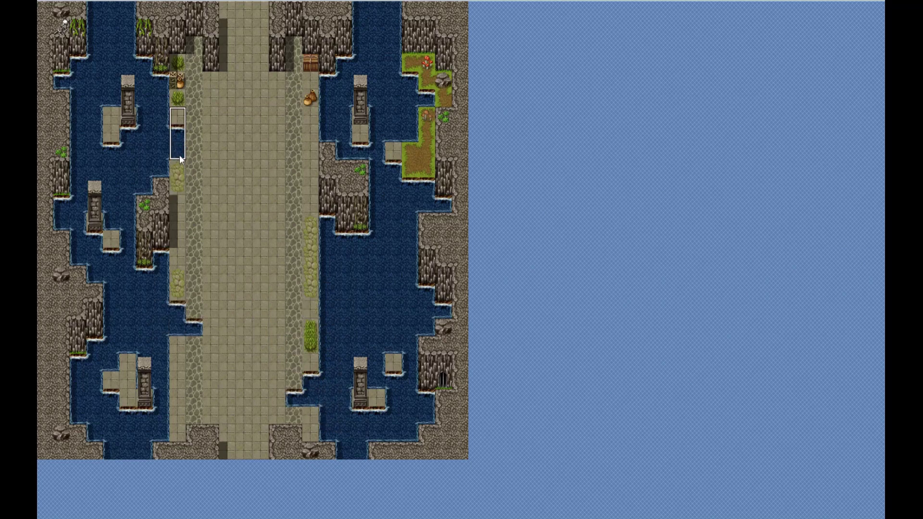
pyautogui.moveTo(208, 158); pyautogui.dragTo(243, 198)
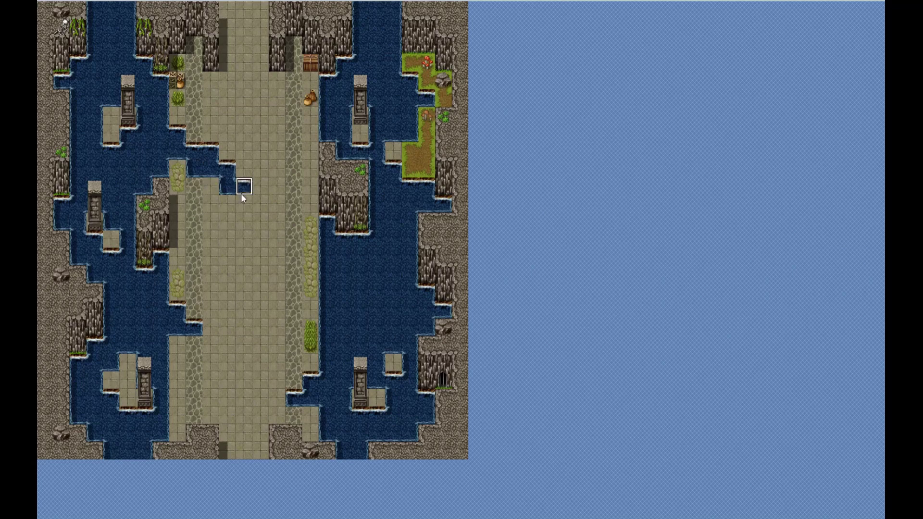
pyautogui.click(310, 169)
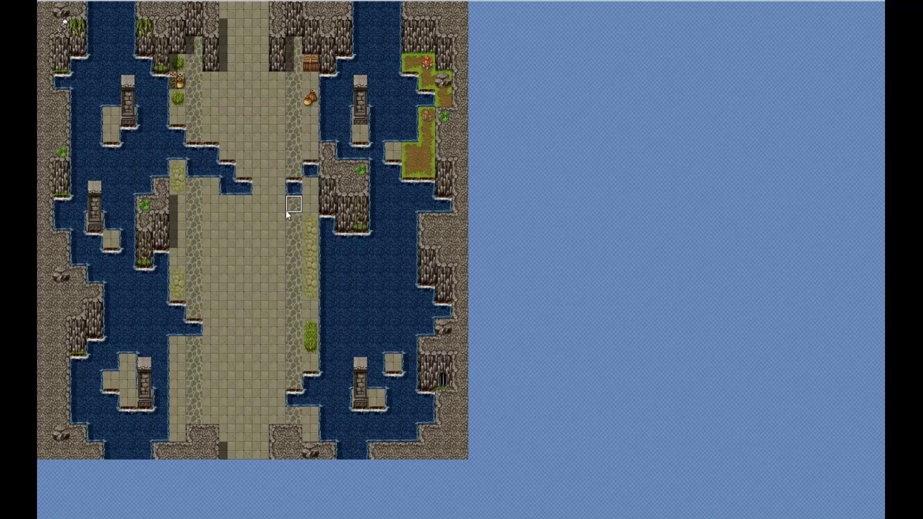
pyautogui.moveTo(281, 204); pyautogui.dragTo(294, 204)
# - Bridge the water gap with a two-tile wooden bridge and add a tall wooden object at the left edge
pyautogui.click(260, 204)
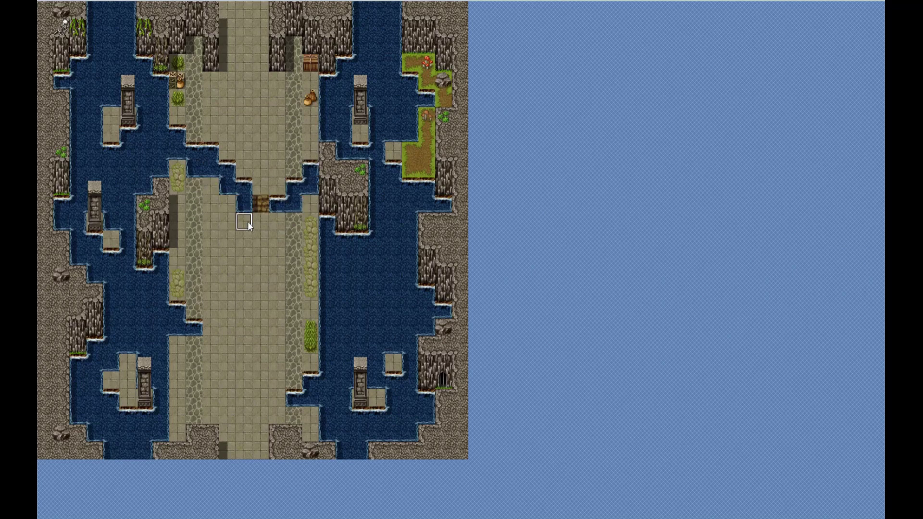
pyautogui.click(277, 204)
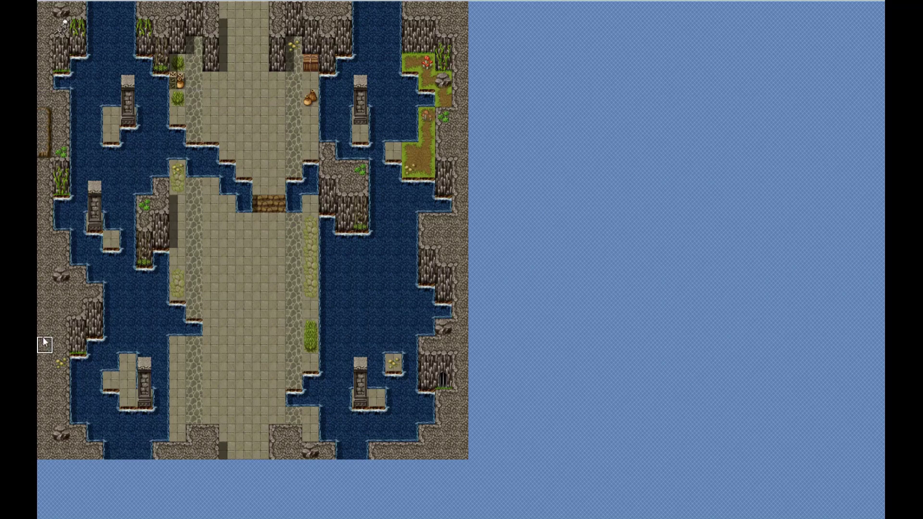
pyautogui.click(48, 315)
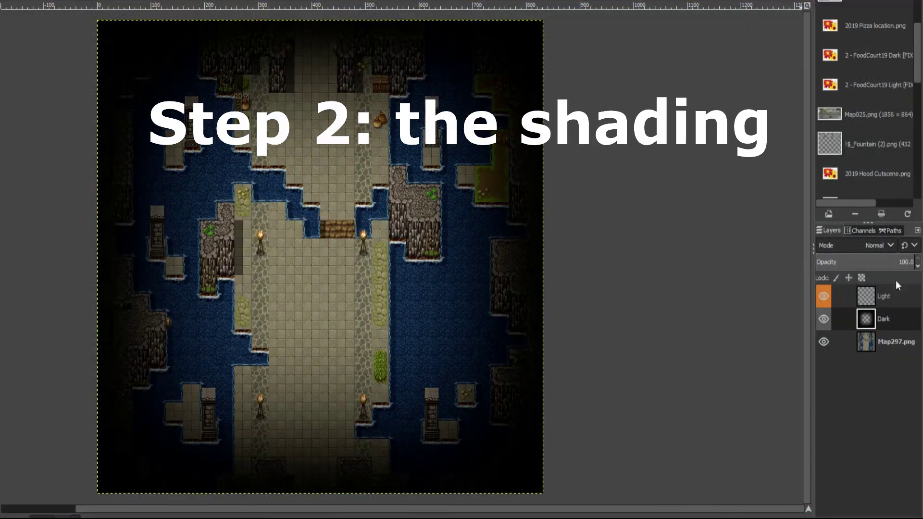
# - Set the Dark layer opacity to 80, hide it, and add two new shading layers
pyautogui.click(908, 263)
pyautogui.write('80')
pyautogui.press('Return')
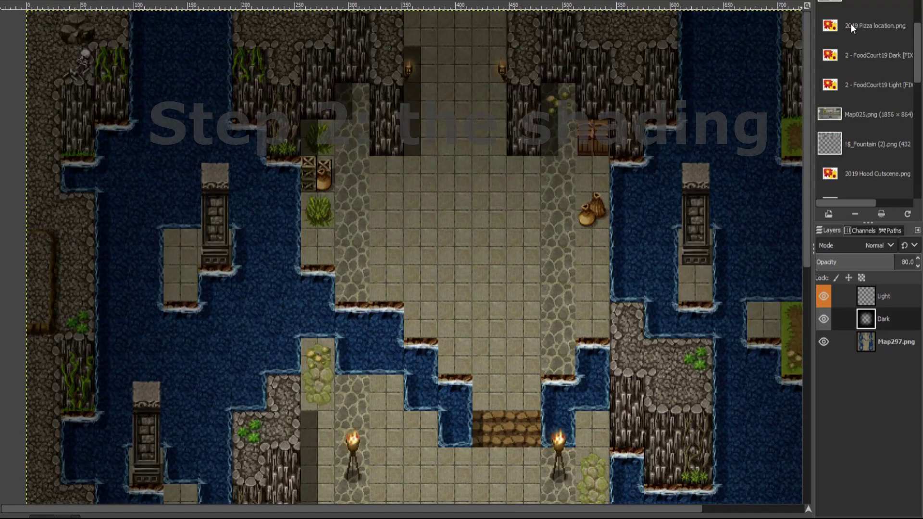
pyautogui.hotkey('shift', 'ctrl', 'n')
pyautogui.press('Return')
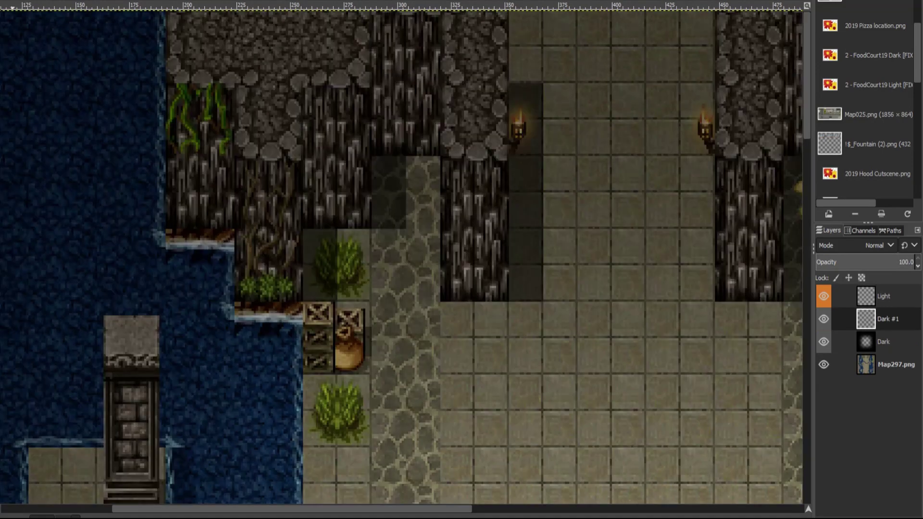
pyautogui.click(824, 342)
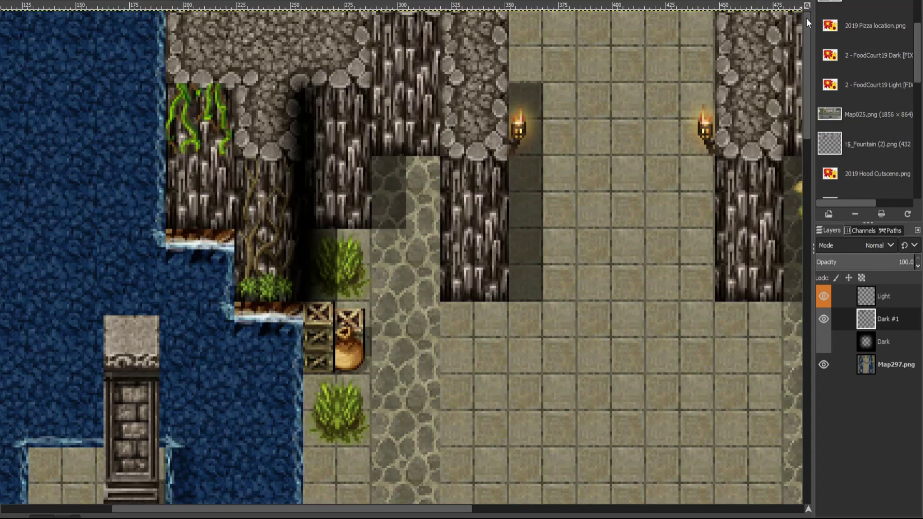
pyautogui.hotkey('shift', 'ctrl', 'n')
pyautogui.press('Return')
# - Paint black shadow strokes down the cliff faces and fade the map layer to about half opacity
pyautogui.moveTo(377, 12)
pyautogui.mouseDown()
pyautogui.moveTo(378, 221)
pyautogui.moveTo(320, 250)
pyautogui.mouseUp()
pyautogui.moveTo(313, 289); pyautogui.dragTo(310, 100)
pyautogui.click(896, 387)
pyautogui.click(871, 262)
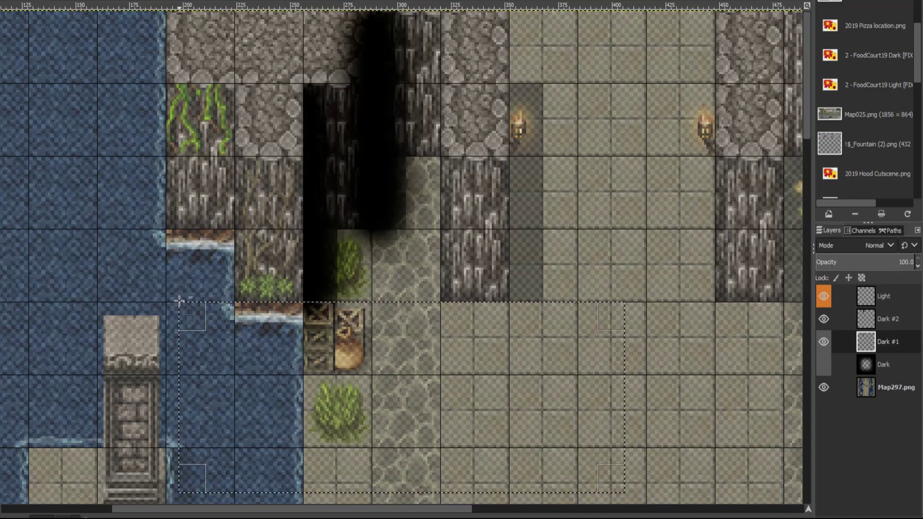
# - Delete a rectangle of unwanted shading on Dark #2 and merge it down into Dark #1
pyautogui.click(888, 319)
pyautogui.moveTo(201, 11); pyautogui.dragTo(372, 346)
pyautogui.press('Delete')
pyautogui.hotkey('ctrl', 'shift', 'a')
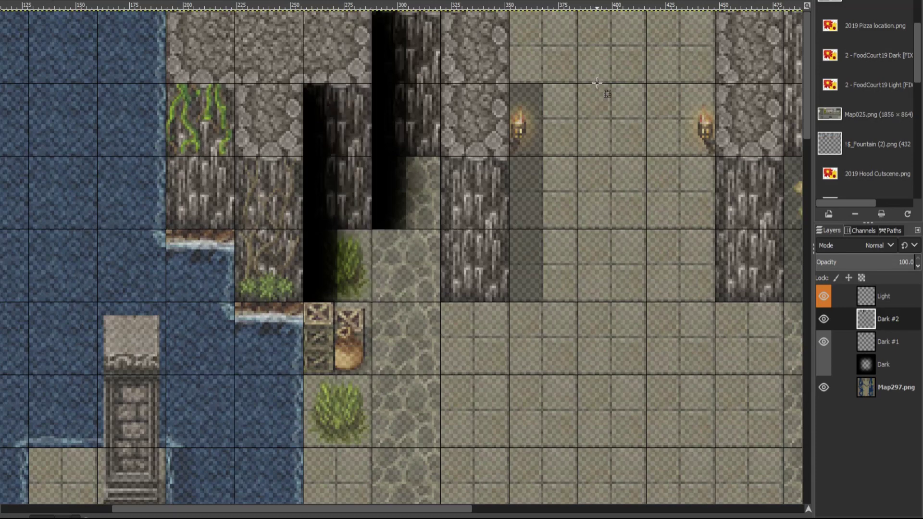
pyautogui.hotkey('ctrl', 'm')
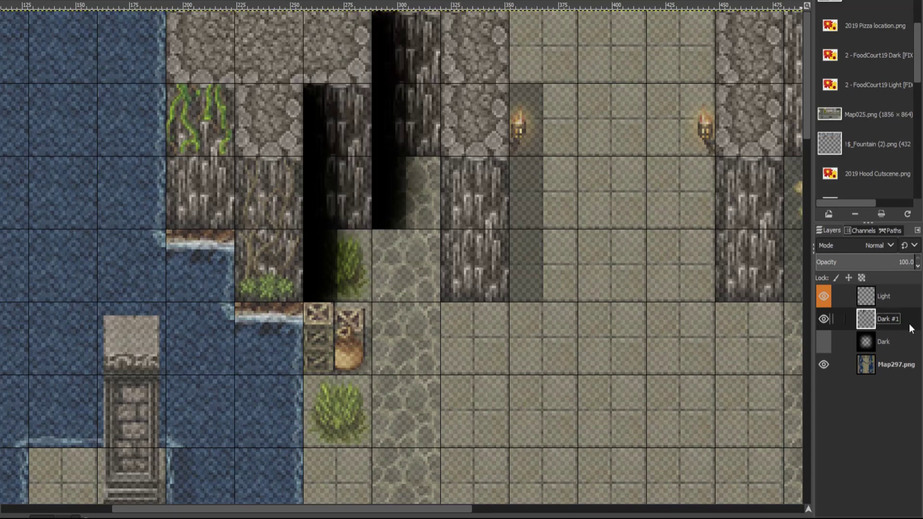
# - On a fresh shading layer, paint a wall-column shadow and delete three stray shadow patches
pyautogui.hotkey('shift', 'ctrl', 'd')
pyautogui.moveTo(510, 301); pyautogui.dragTo(517, 12)
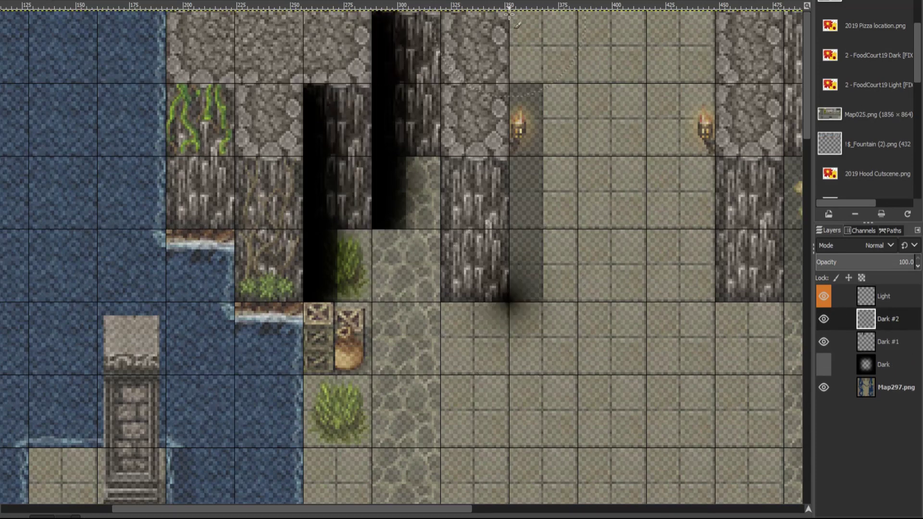
pyautogui.moveTo(714, 13); pyautogui.dragTo(717, 301)
pyautogui.hscroll(5, 481, 240)
pyautogui.press('r')
pyautogui.moveTo(139, 12); pyautogui.dragTo(243, 398)
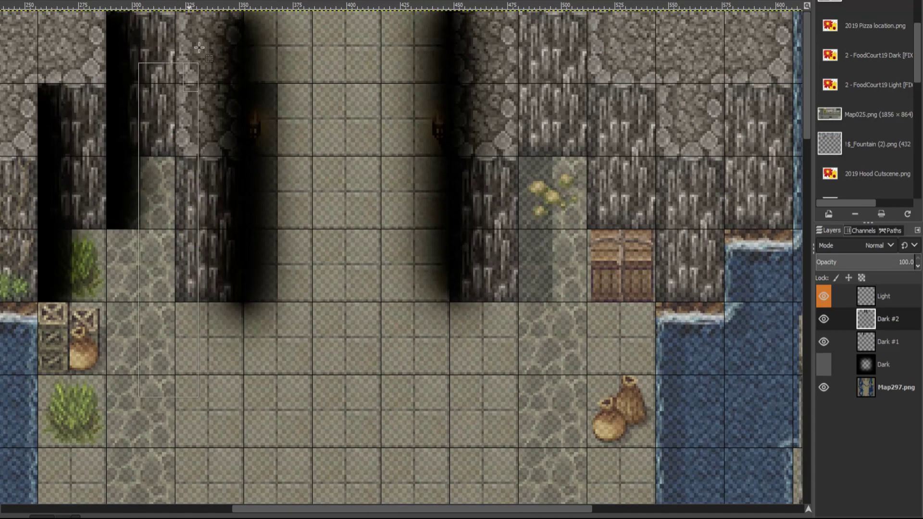
pyautogui.press('Delete')
pyautogui.moveTo(244, 301); pyautogui.dragTo(577, 349)
pyautogui.press('Delete')
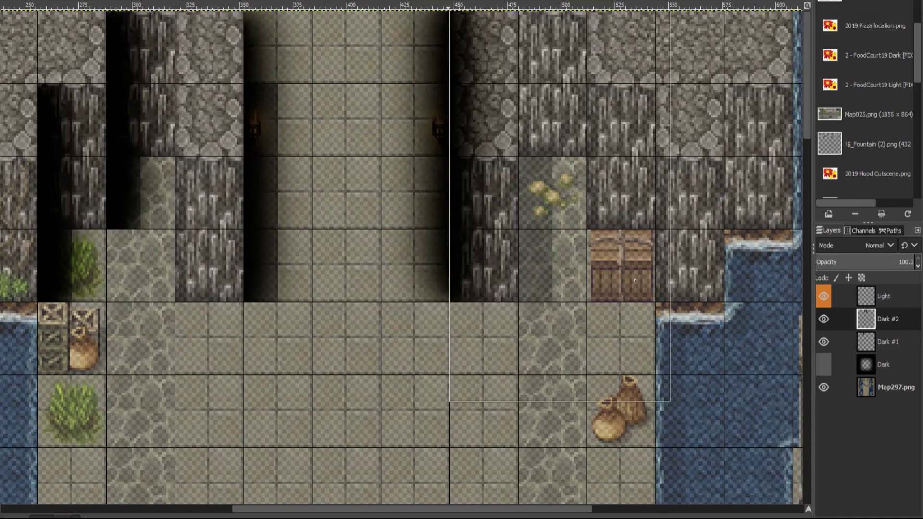
pyautogui.moveTo(447, 12); pyautogui.dragTo(507, 377)
pyautogui.press('Delete')
pyautogui.hotkey('ctrl', 'shift', 'a')
# - Erase shadow around both wall torches and shade the next wall column and the cliff beside the chest
pyautogui.moveTo(257, 67); pyautogui.dragTo(258, 192)
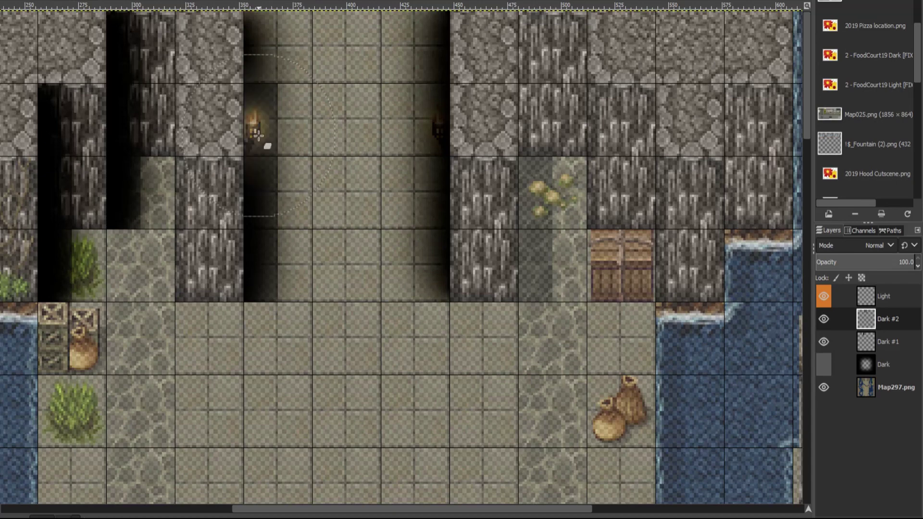
pyautogui.moveTo(439, 67); pyautogui.dragTo(439, 192)
pyautogui.moveTo(288, 181); pyautogui.dragTo(269, 216)
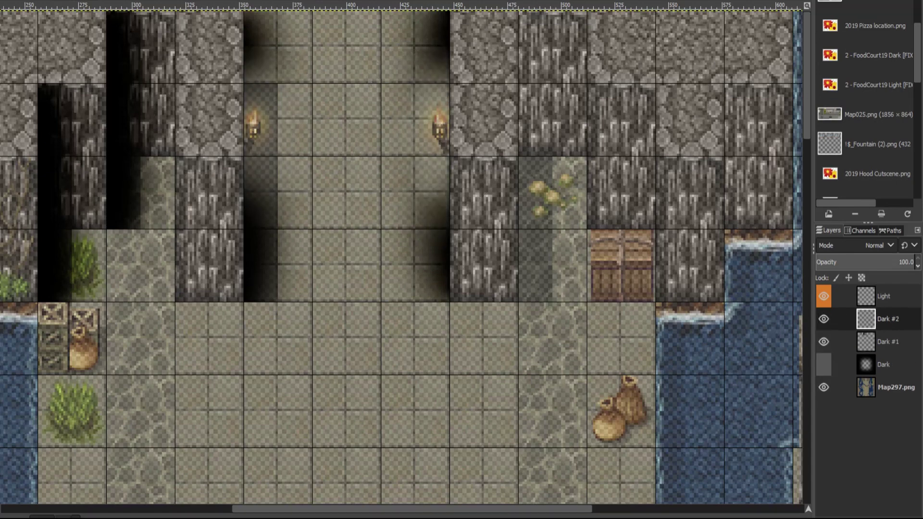
pyautogui.moveTo(522, 301); pyautogui.dragTo(521, 14)
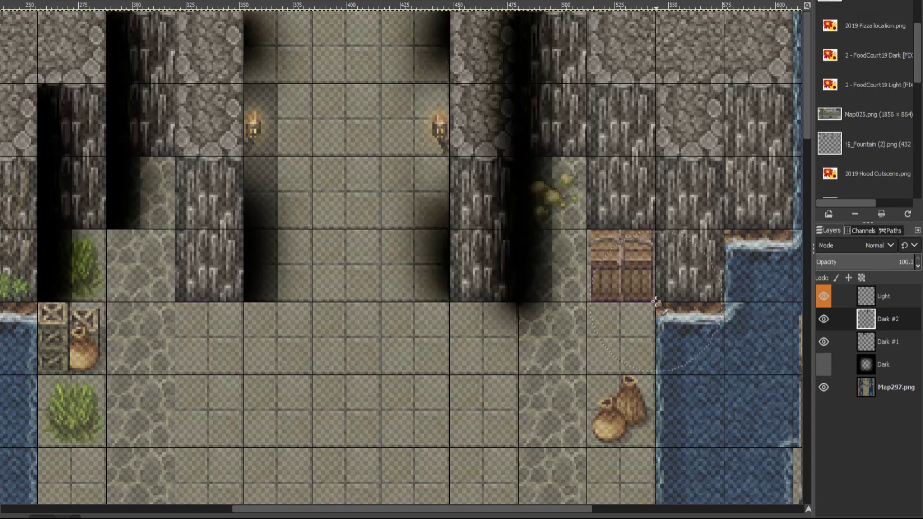
pyautogui.moveTo(657, 302); pyautogui.dragTo(656, 77)
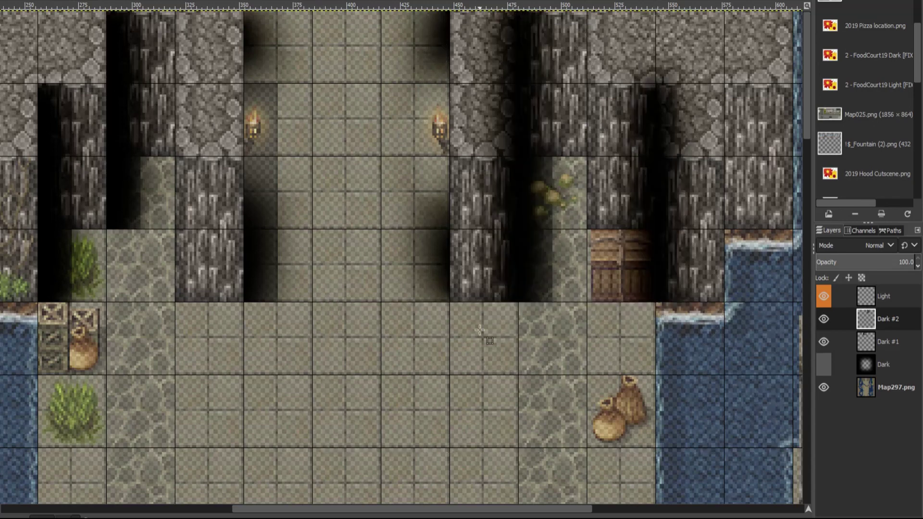
pyautogui.moveTo(480, 330); pyautogui.dragTo(480, 43)
pyautogui.moveTo(663, 303); pyautogui.dragTo(663, 82)
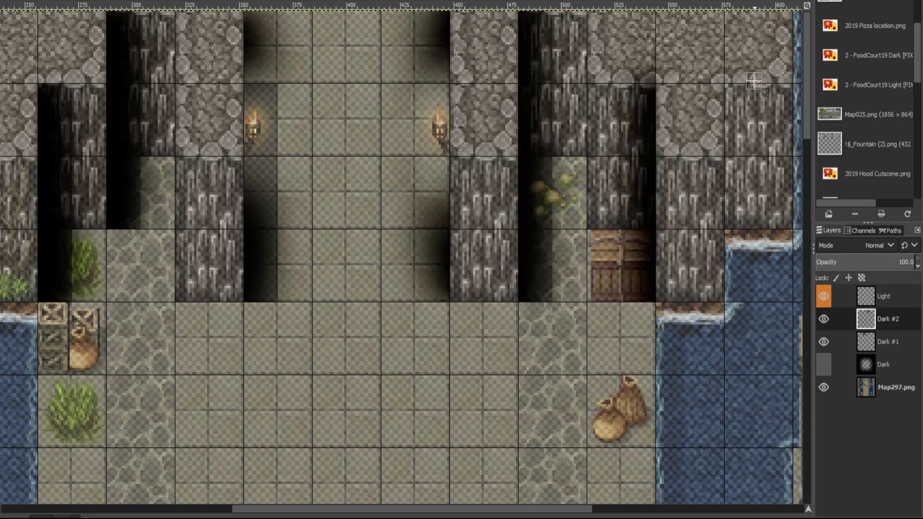
# - Merge Dark #2 into Dark #1, revert it, and zoom out to survey the map
pyautogui.hotkey('ctrl', 'e')
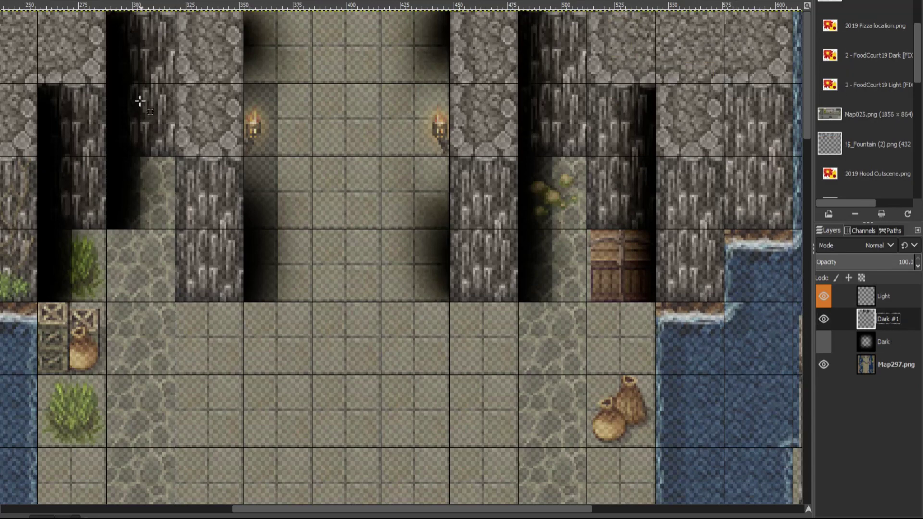
pyautogui.hotkey('ctrl', 'z')
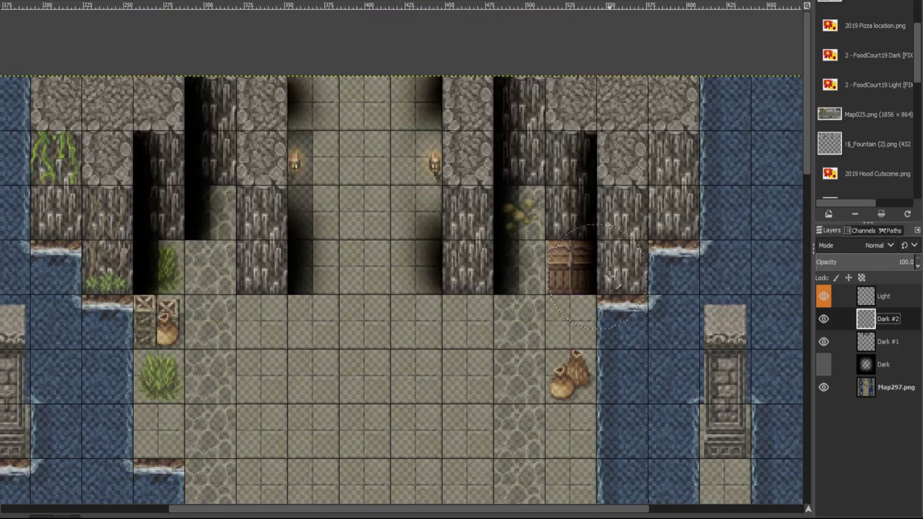
pyautogui.press('-')
pyautogui.keyDown('ctrl'); pyautogui.scroll(2, 30, 300); pyautogui.keyUp('ctrl')
pyautogui.scroll(3, 30, 300)
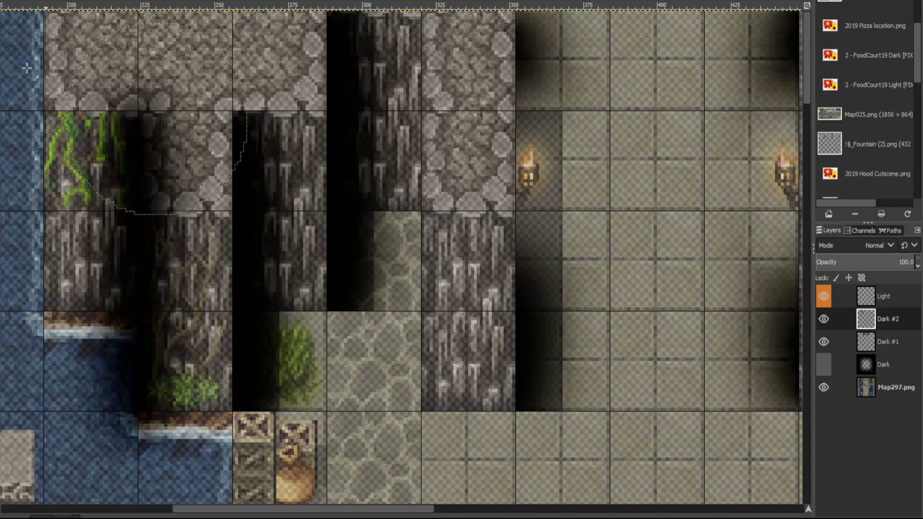
pyautogui.keyDown('ctrl'); pyautogui.scroll(1, 30, 192); pyautogui.keyUp('ctrl')
pyautogui.hscroll(-2, 402, 257)
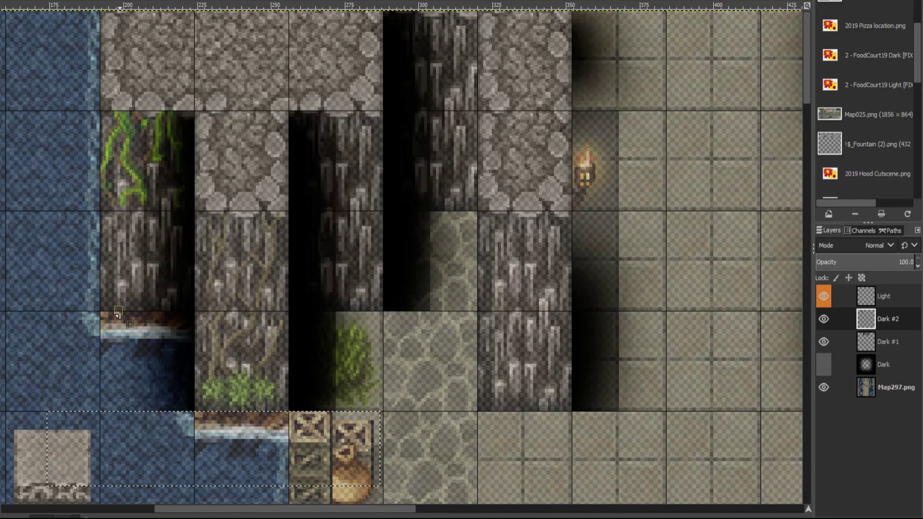
pyautogui.keyDown('ctrl'); pyautogui.scroll(-3, 458, 264); pyautogui.keyUp('ctrl')
pyautogui.keyDown('ctrl'); pyautogui.scroll(3, 643, 387); pyautogui.keyUp('ctrl')
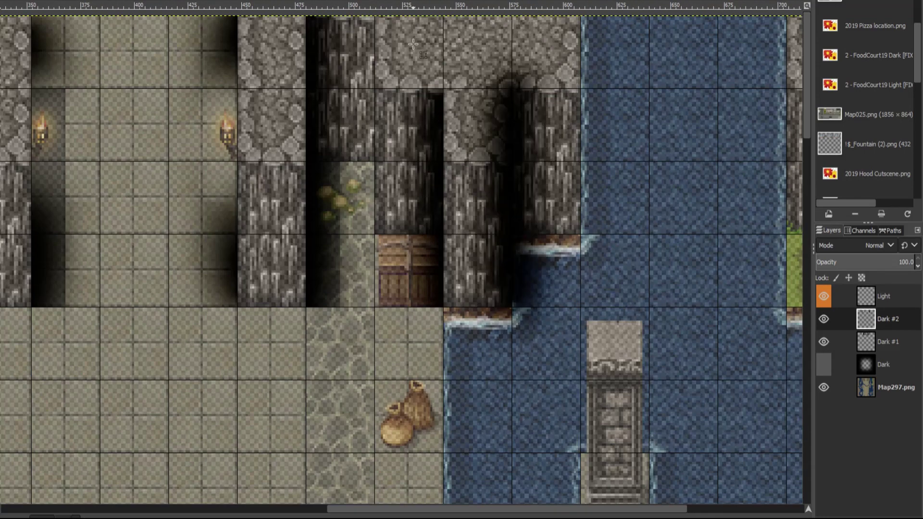
pyautogui.keyDown('ctrl'); pyautogui.scroll(-2, 504, 412); pyautogui.keyUp('ctrl')
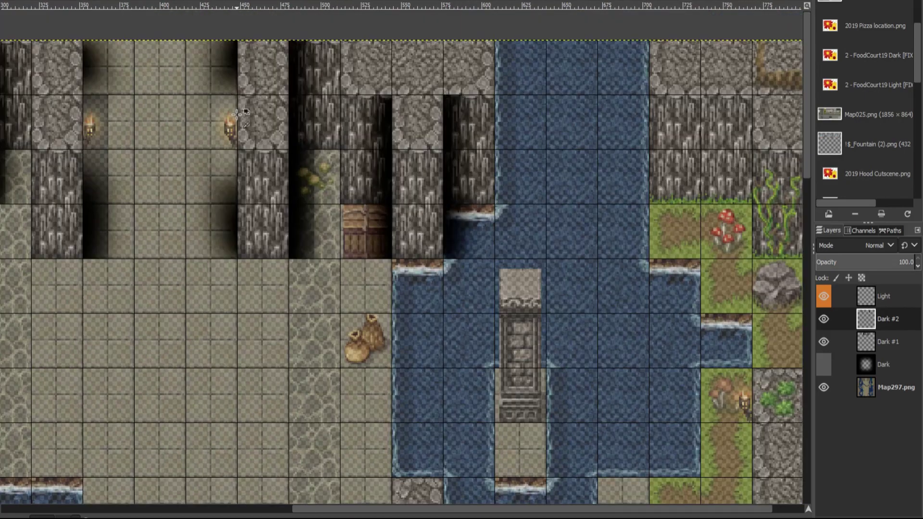
pyautogui.keyDown('ctrl'); pyautogui.scroll(-2, 275, 346); pyautogui.keyUp('ctrl')
pyautogui.keyDown('ctrl'); pyautogui.scroll(-1, 276, 346); pyautogui.keyUp('ctrl')
pyautogui.keyDown('ctrl'); pyautogui.scroll(3, 92, 306); pyautogui.keyUp('ctrl')
# - Shade the cliff left of the torches and select shading areas around the right-hand cliff
pyautogui.moveTo(142, 279); pyautogui.dragTo(142, 115)
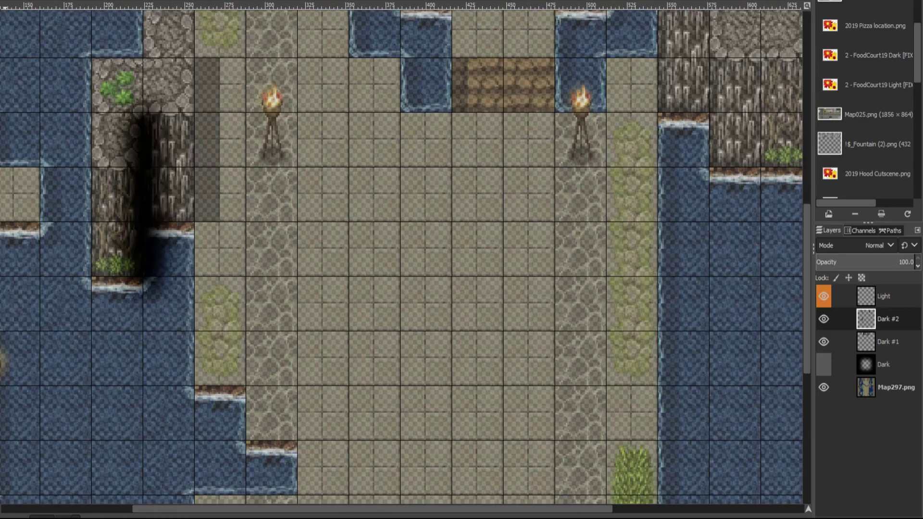
pyautogui.press('r')
pyautogui.moveTo(90, 37); pyautogui.dragTo(231, 112)
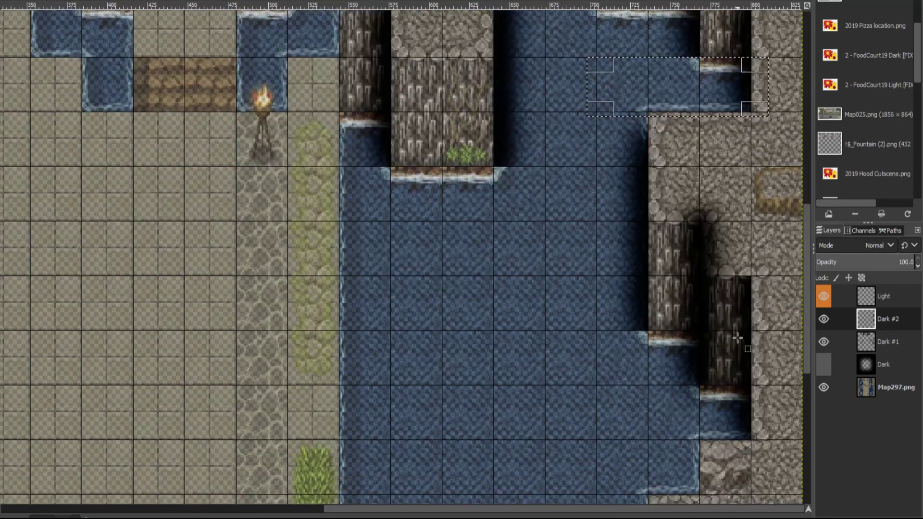
pyautogui.moveTo(774, 149); pyautogui.dragTo(700, 385)
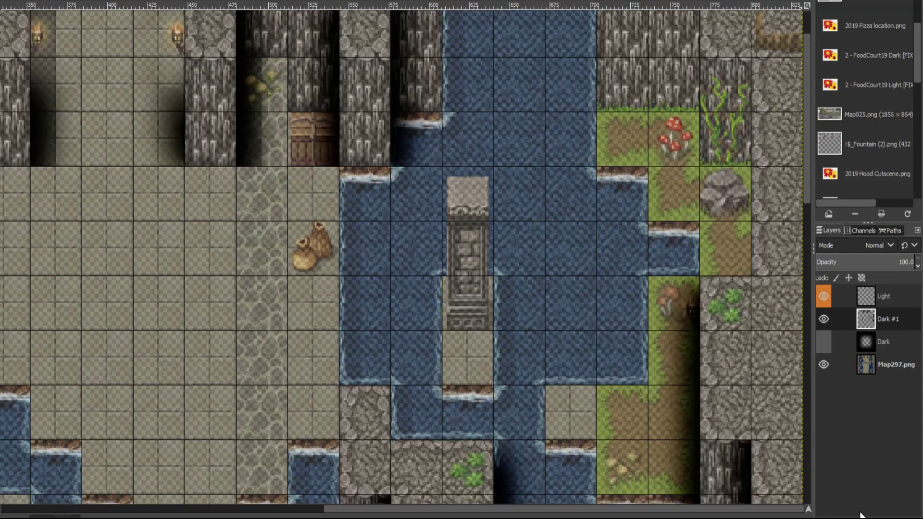
pyautogui.scroll(3, 697, 145)
# - Try shadow strokes down the right cliff edge and column, then undo both
pyautogui.moveTo(702, 52); pyautogui.dragTo(698, 197)
pyautogui.keyDown('shift'); pyautogui.click(596, 162); pyautogui.keyUp('shift')
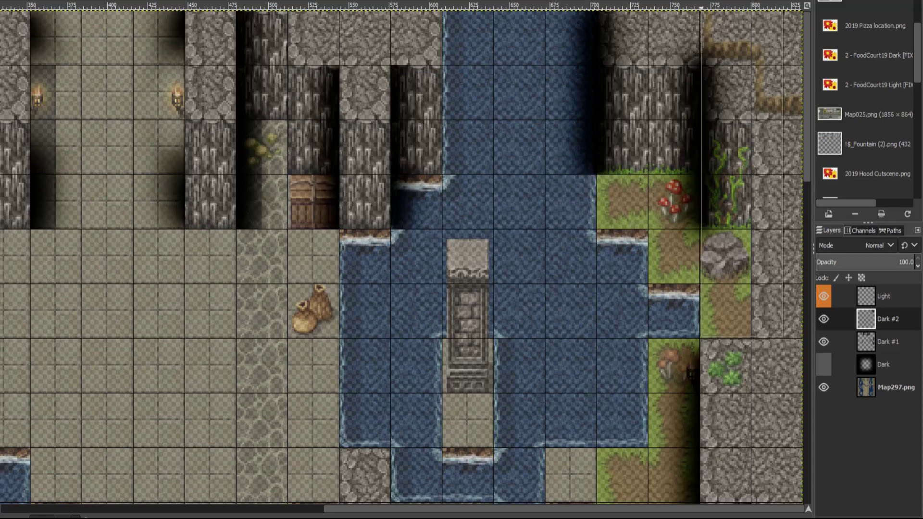
pyautogui.hotkey('ctrl', 'z')
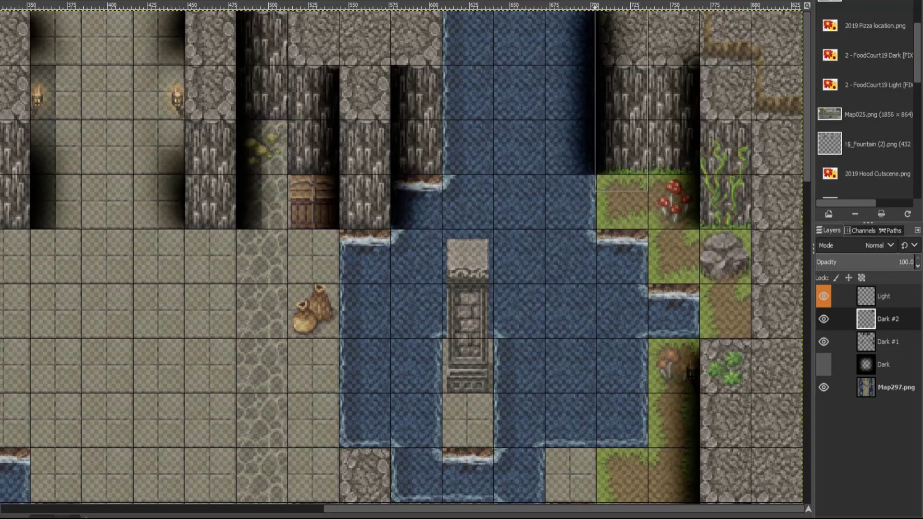
pyautogui.hotkey('ctrl', 'z')
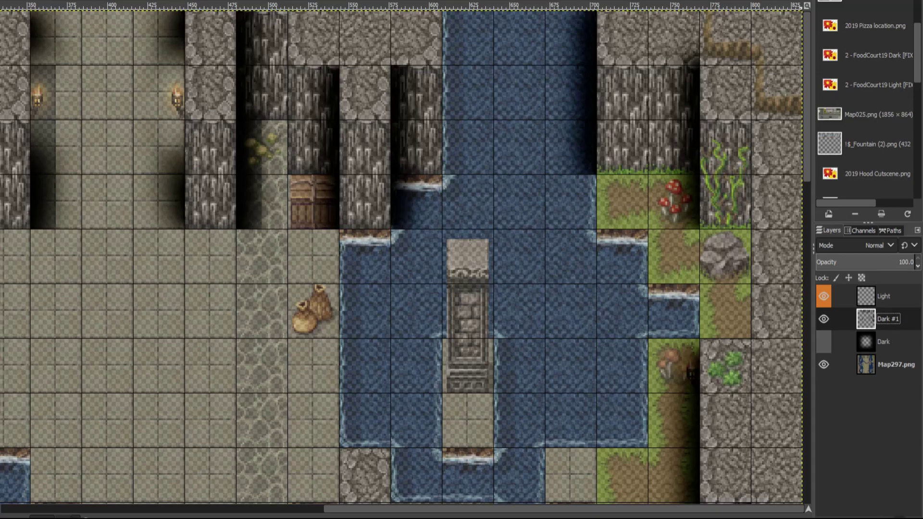
pyautogui.scroll(-5, 630, 317)
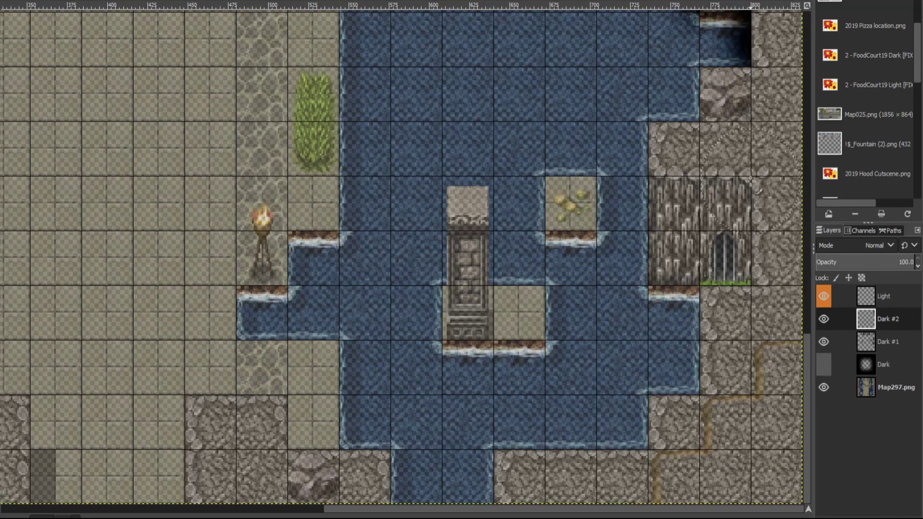
# - Paint a soft Dark #2 shadow down the water's edge beside the cliff
pyautogui.moveTo(752, 181); pyautogui.dragTo(752, 271)
pyautogui.scroll(3, 547, 228)
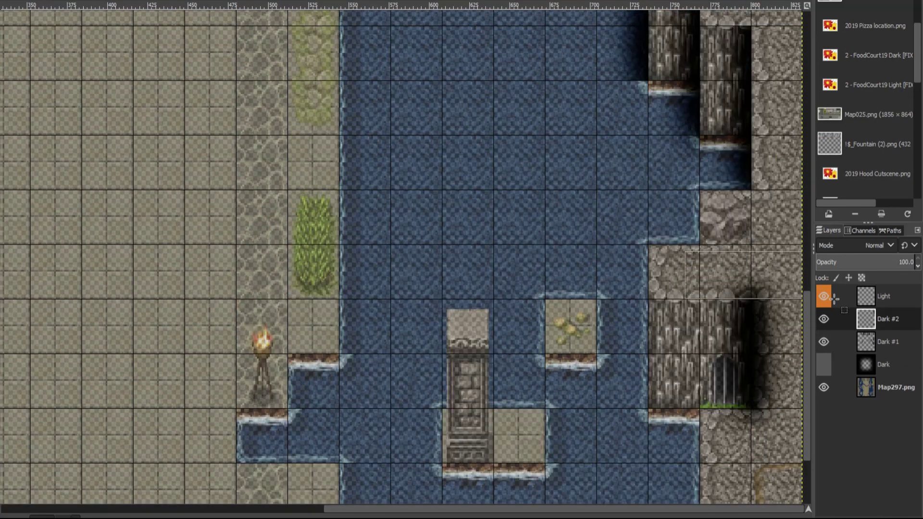
pyautogui.scroll(-5, 755, 347)
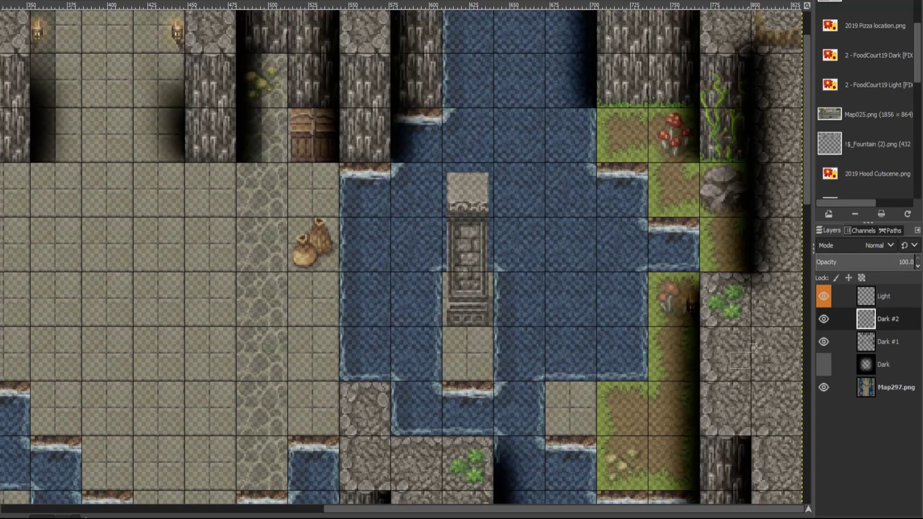
pyautogui.hscroll(-10, 732, 321)
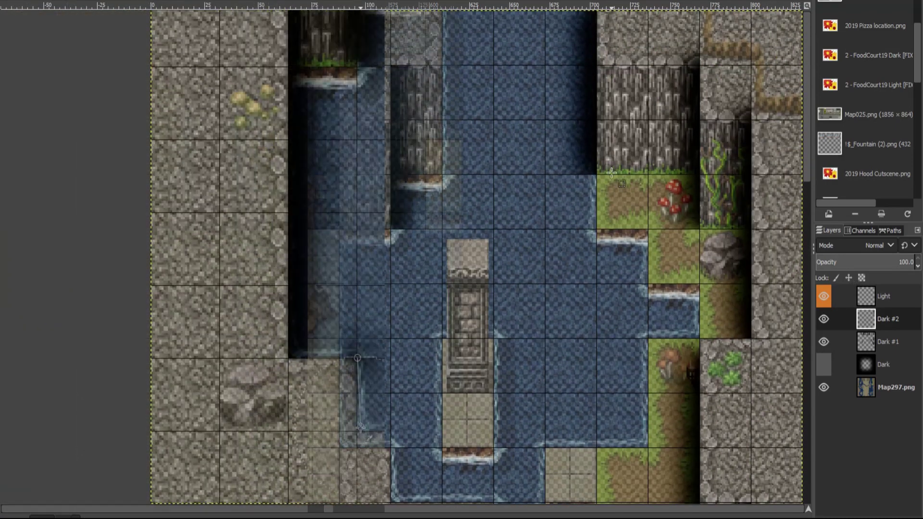
pyautogui.scroll(2, 425, 431)
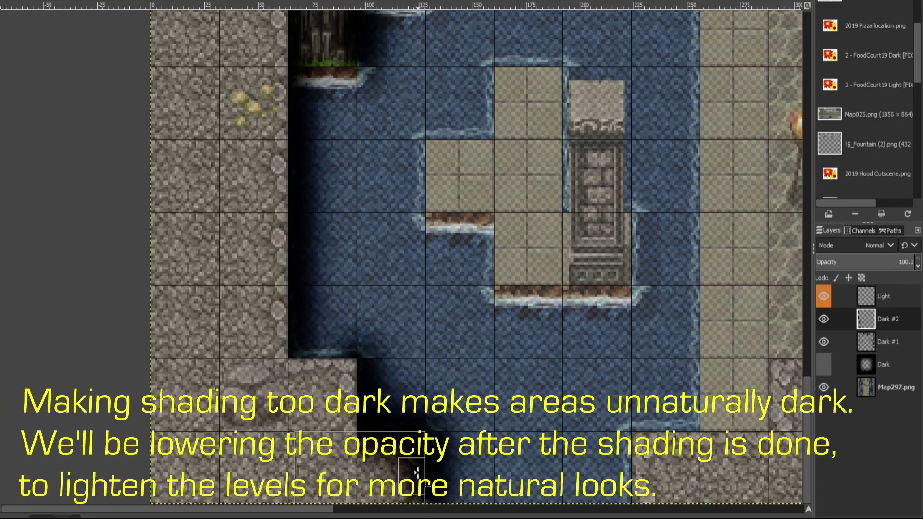
pyautogui.scroll(5, 433, 313)
pyautogui.scroll(3, 433, 313)
# - Delete the overshading in one rectangle and select a tall strip of overshaded wall
pyautogui.press('Delete')
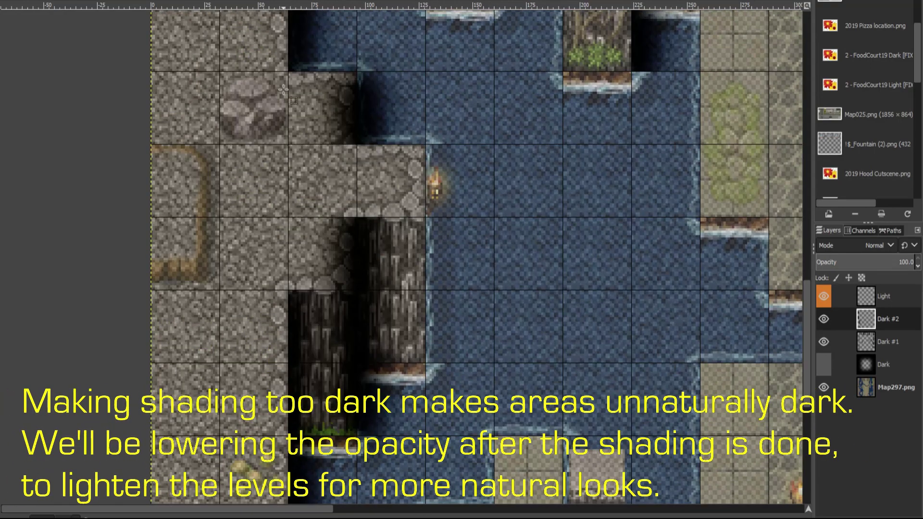
pyautogui.press('Delete')
pyautogui.scroll(6, 352, 286)
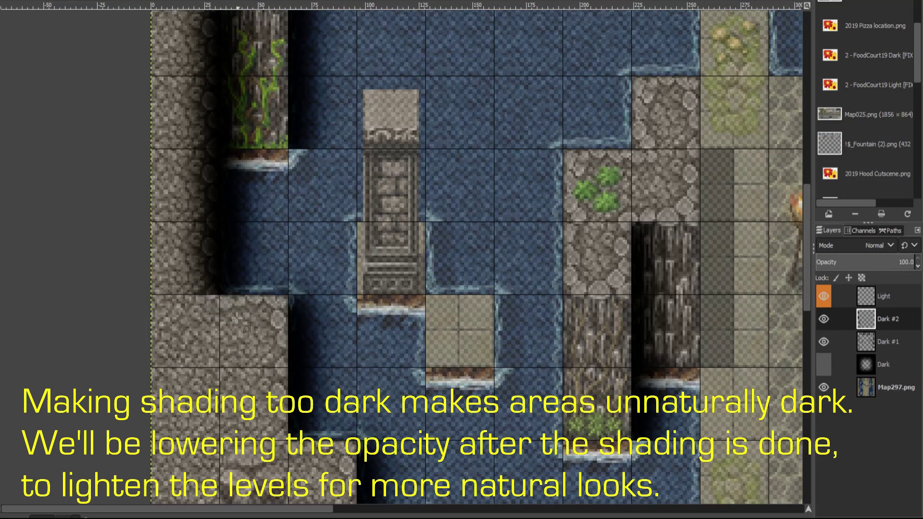
pyautogui.moveTo(161, 500); pyautogui.dragTo(218, 83)
pyautogui.scroll(6, 203, 202)
pyautogui.scroll(3, 278, 347)
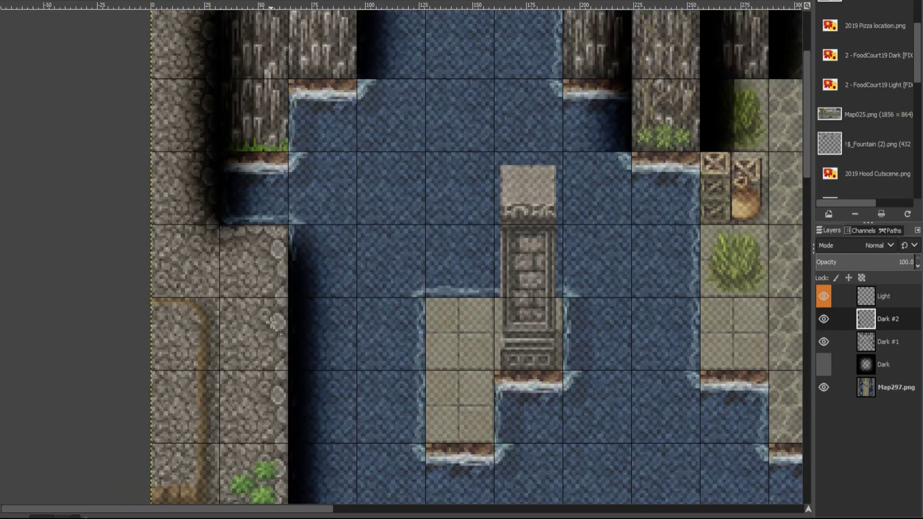
pyautogui.scroll(3, 278, 347)
pyautogui.scroll(1, 278, 347)
# - Clear the excess shading beside the water and over the skeleton wall tiles
pyautogui.moveTo(183, 70); pyautogui.dragTo(287, 154)
pyautogui.scroll(-3, 287, 154)
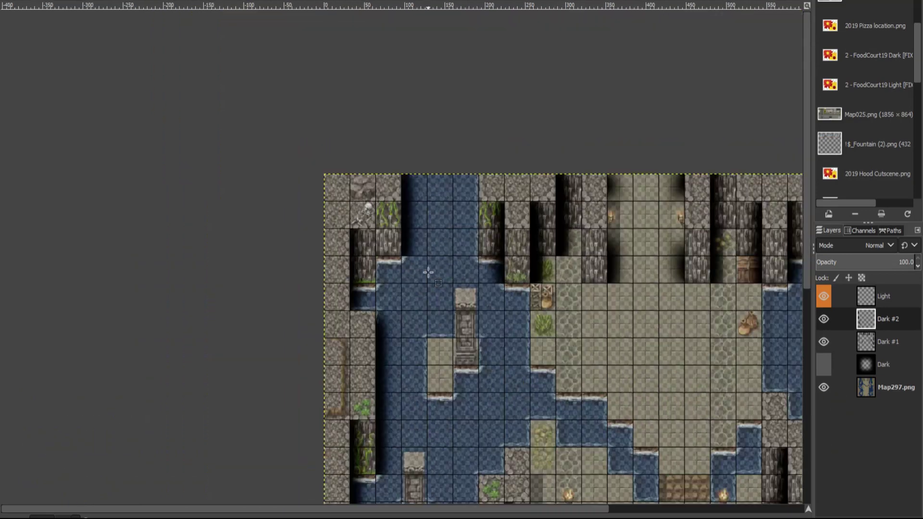
pyautogui.scroll(-4, 450, 134)
pyautogui.scroll(3, 450, 134)
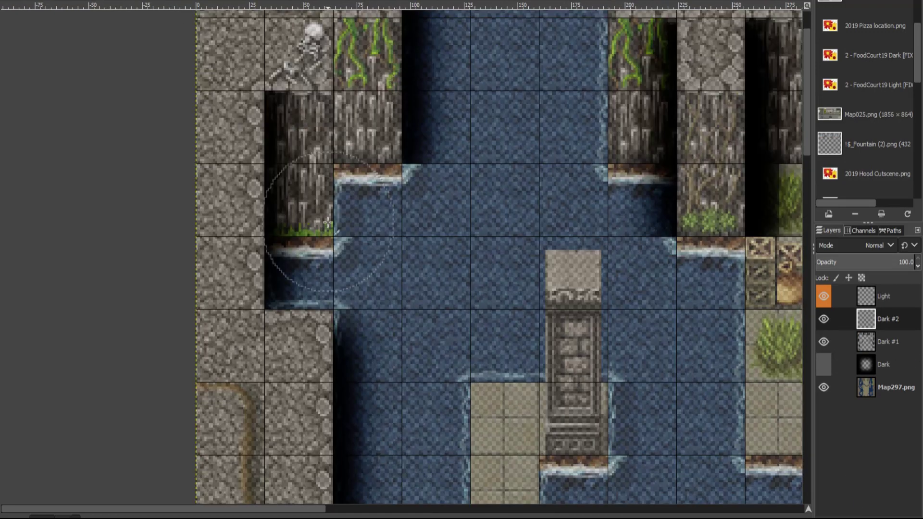
pyautogui.scroll(2, 489, 390)
pyautogui.moveTo(500, 406); pyautogui.dragTo(190, 301)
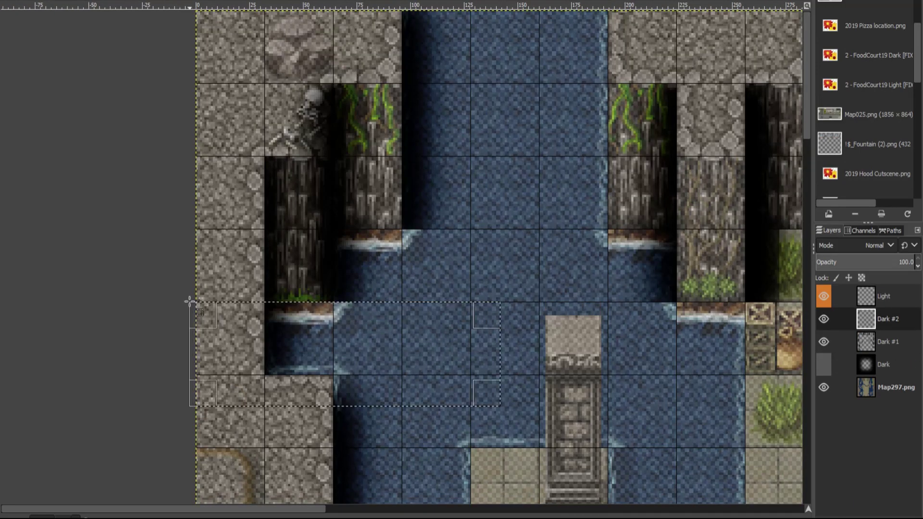
pyautogui.press('Delete')
pyautogui.hotkey('ctrl', 'shift', 'a')
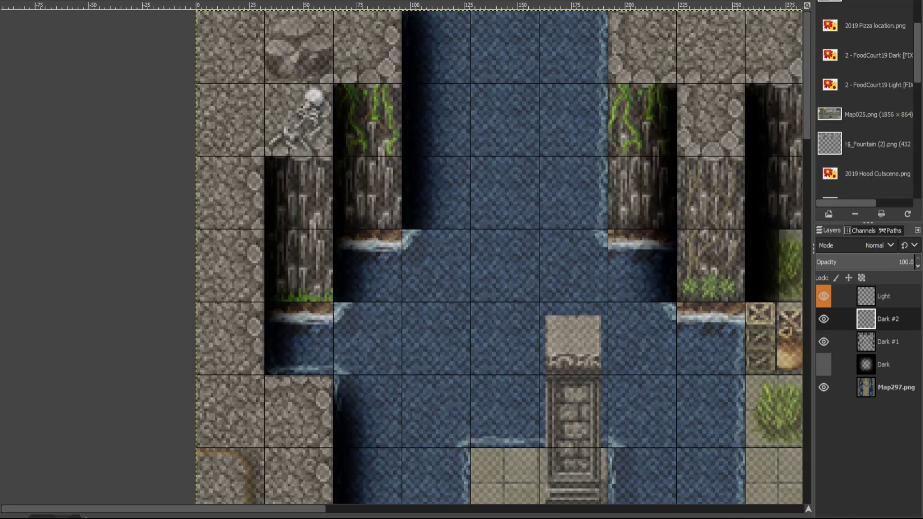
# - Clear the overshading on the wall column and another wall rectangle
pyautogui.scroll(-5, 360, 241)
pyautogui.scroll(-5, 423, 320)
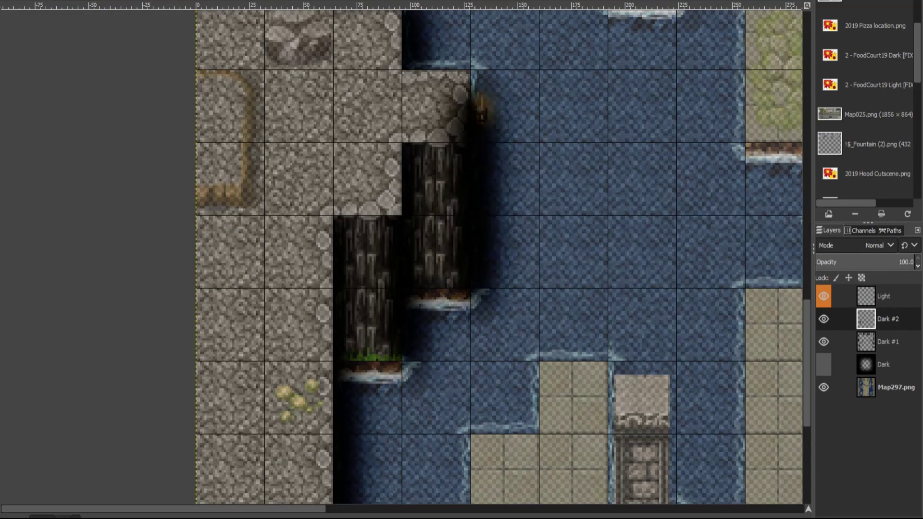
pyautogui.press('Delete')
pyautogui.hotkey('ctrl', 'shift', 'a')
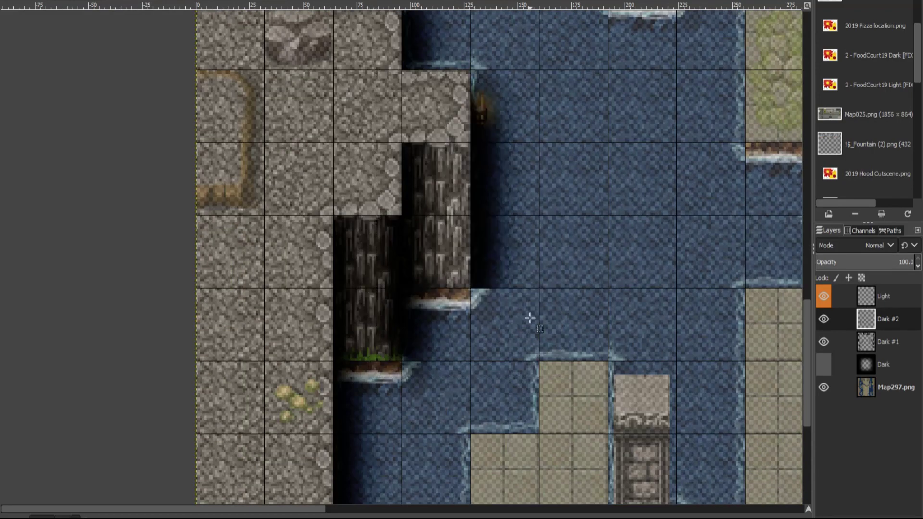
pyautogui.scroll(5, 538, 390)
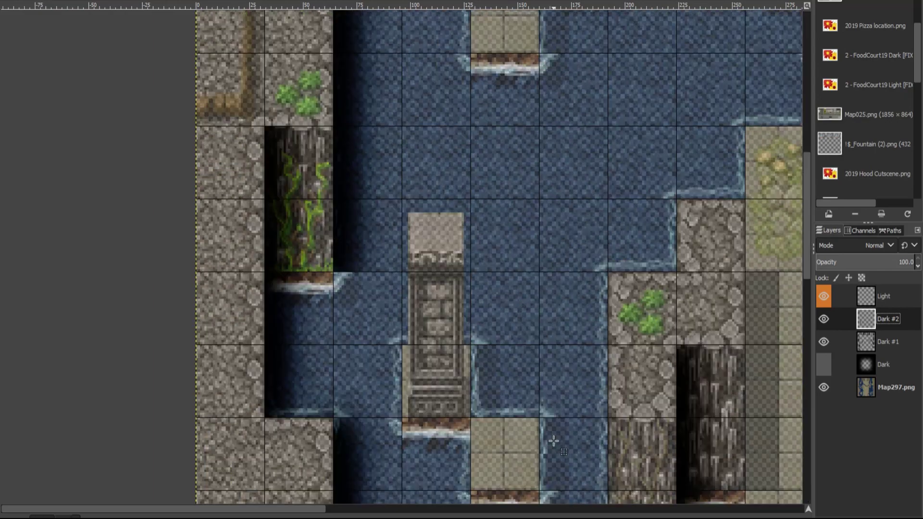
pyautogui.scroll(5, 539, 390)
pyautogui.scroll(5, 538, 390)
pyautogui.hscroll(5, 539, 390)
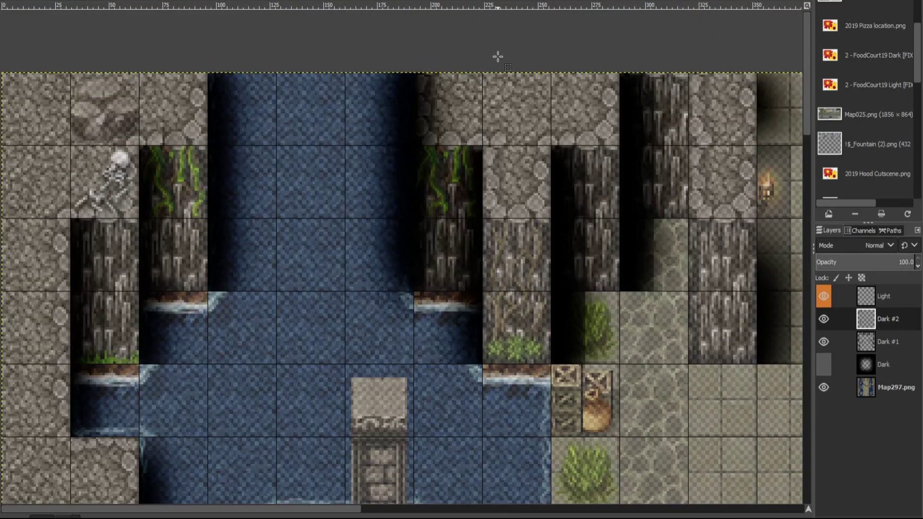
pyautogui.press('Delete')
pyautogui.hotkey('ctrl', 'shift', 'a')
# - Clear the shading above the chest
pyautogui.scroll(-2, 547, 315)
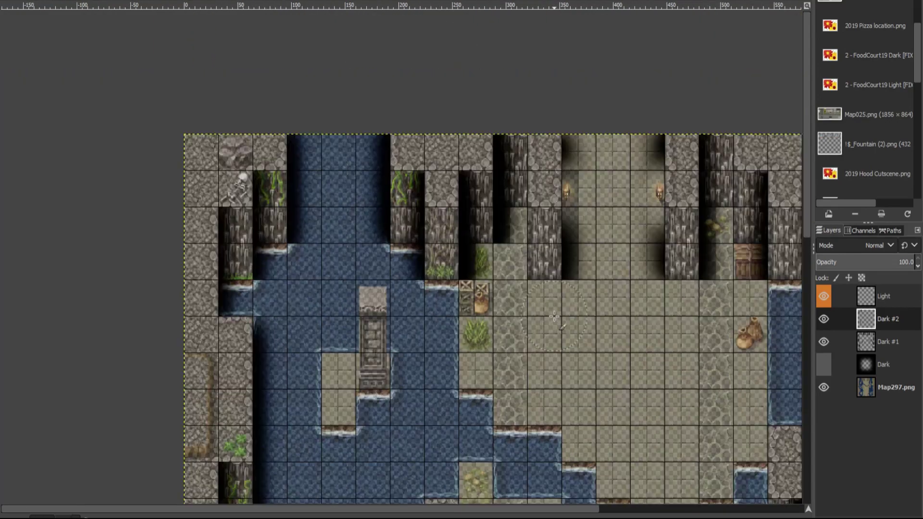
pyautogui.scroll(3, 547, 315)
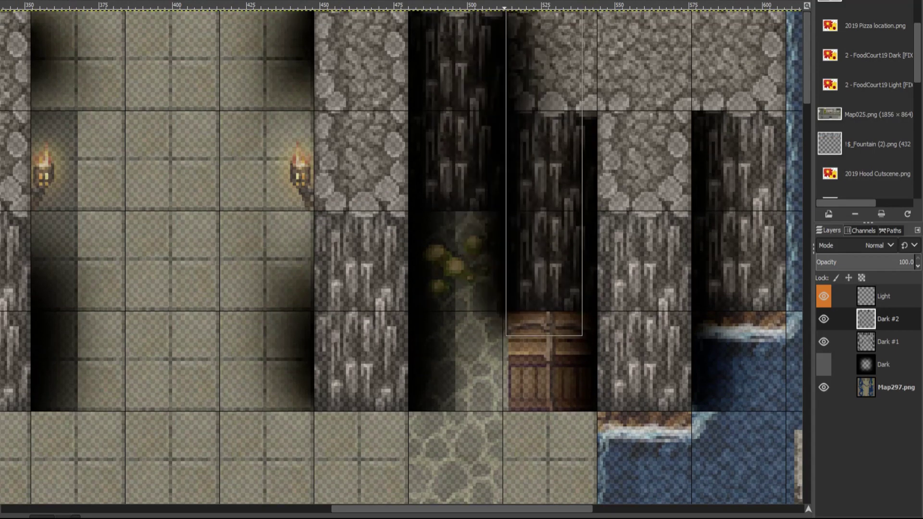
pyautogui.press('Delete')
pyautogui.hotkey('ctrl', 'shift', 'a')
pyautogui.scroll(-1, 343, 224)
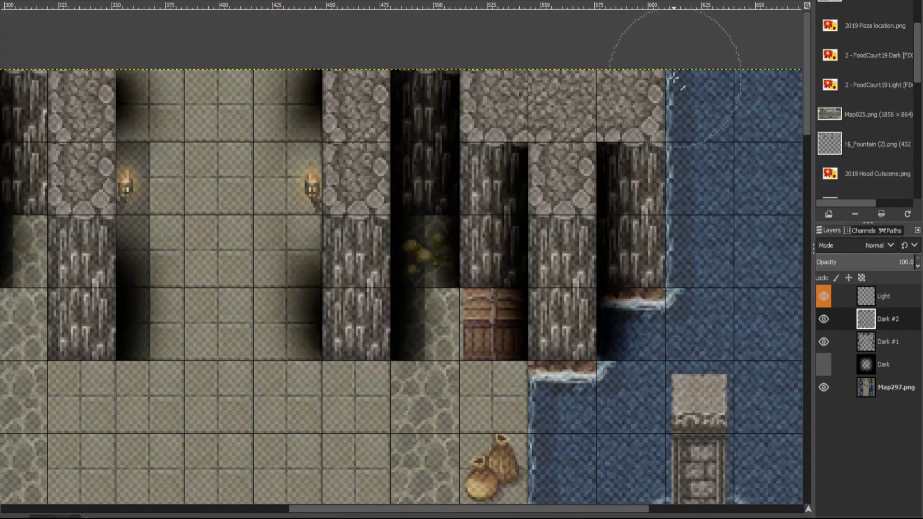
# - Paint a shadow down the water's left edge and select the overshaded corner by the pillar
pyautogui.moveTo(673, 78); pyautogui.dragTo(674, 231)
pyautogui.press('r')
pyautogui.moveTo(588, 289); pyautogui.dragTo(772, 433)
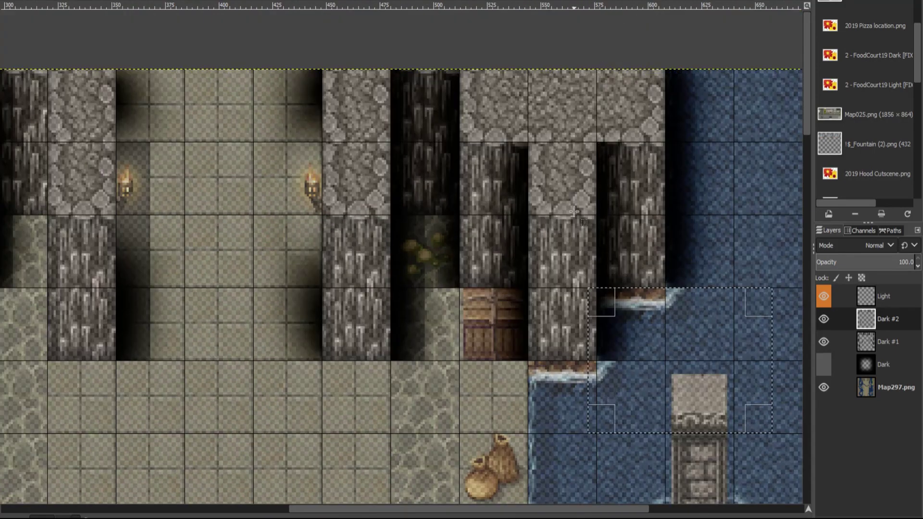
pyautogui.scroll(-5, 574, 212)
pyautogui.scroll(-3, 574, 212)
pyautogui.moveTo(570, 380); pyautogui.dragTo(574, 25)
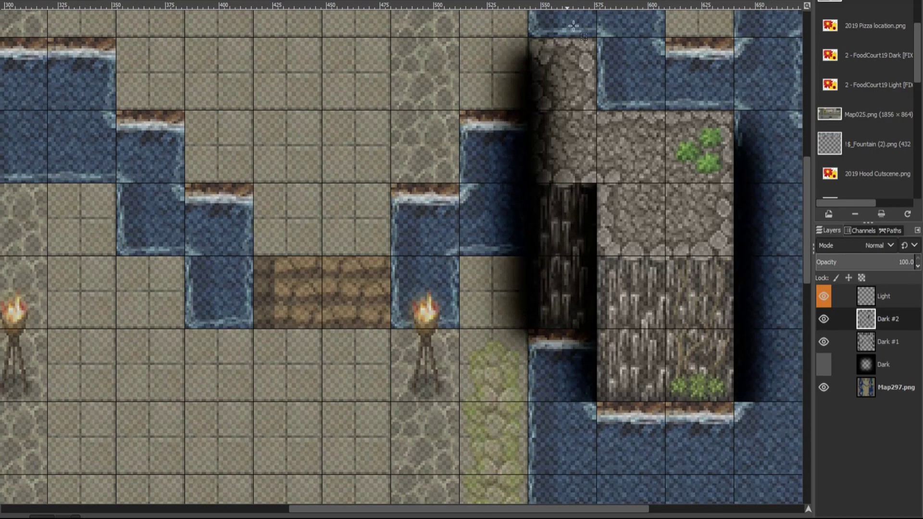
pyautogui.scroll(3, 531, 449)
pyautogui.scroll(-6, 622, 355)
pyautogui.scroll(-2, 321, 285)
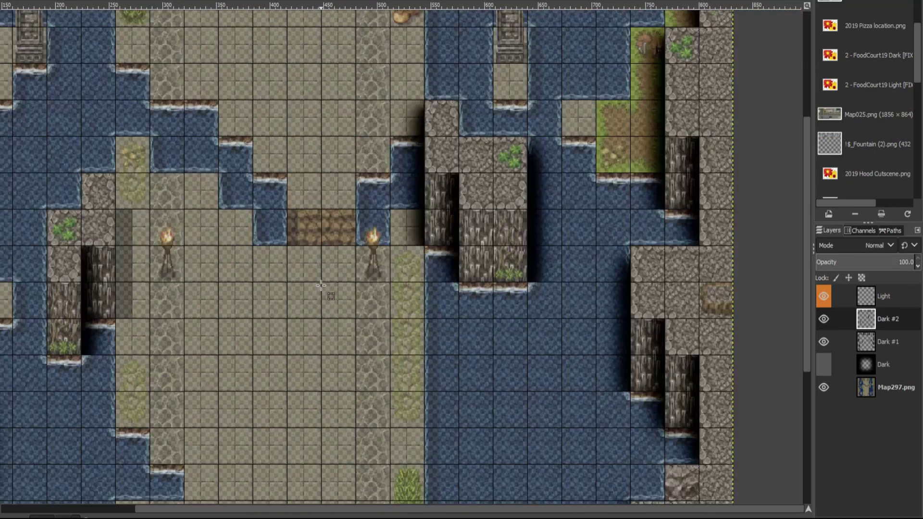
pyautogui.scroll(2, 8, 250)
# - Paint a soft shadow down the rock pillar's left side
pyautogui.moveTo(53, 168); pyautogui.dragTo(53, 457)
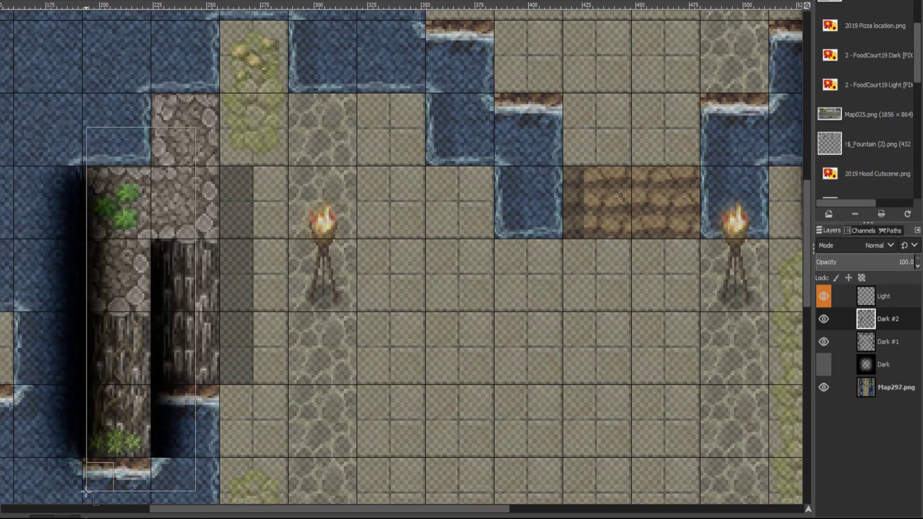
pyautogui.scroll(-5, 327, 380)
pyautogui.hscroll(-3, 327, 380)
pyautogui.scroll(5, 221, 309)
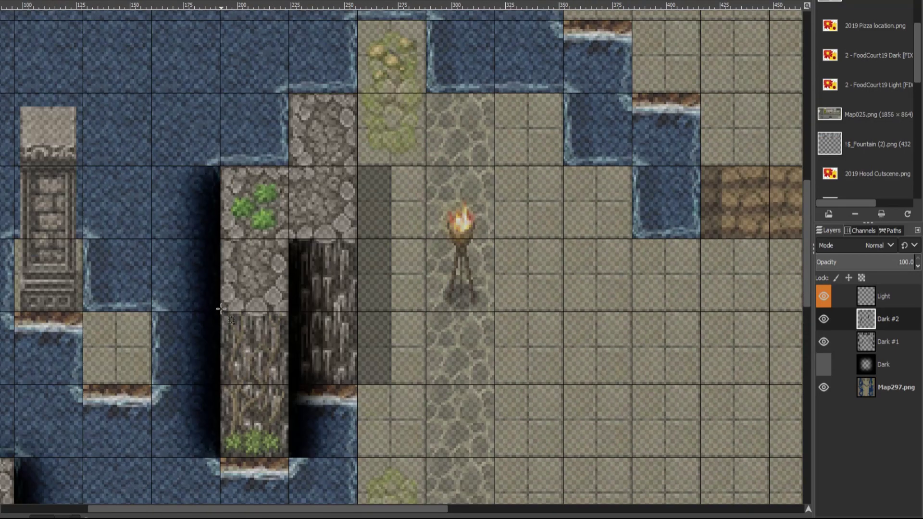
pyautogui.scroll(-5, 204, 462)
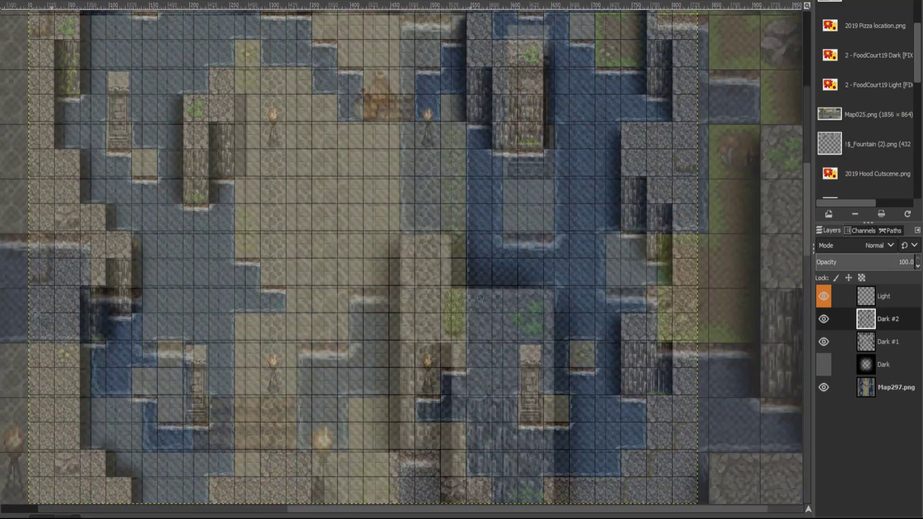
# - Shade the water's right edge and bottom rocks, removing the stroke over the rock column
pyautogui.scroll(2, 598, 200)
pyautogui.scroll(2, 178, 144)
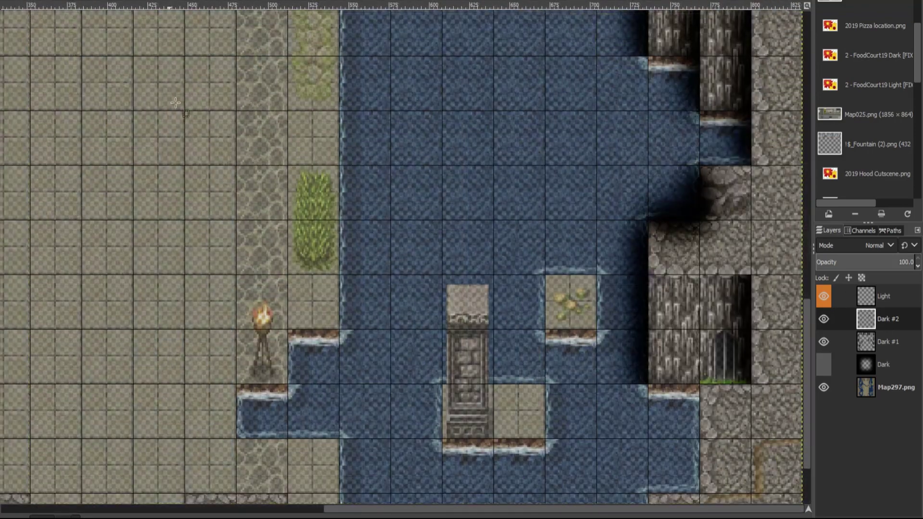
pyautogui.scroll(-2, 594, 140)
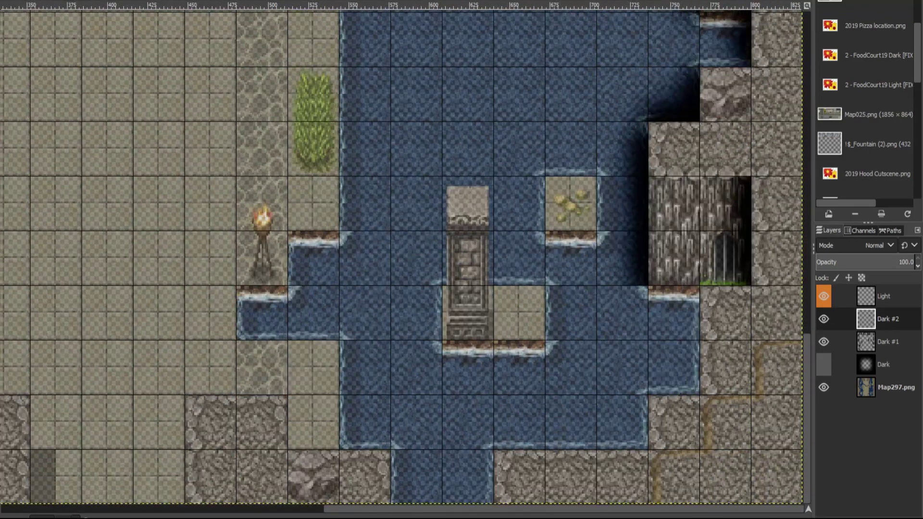
pyautogui.moveTo(701, 302); pyautogui.dragTo(519, 486)
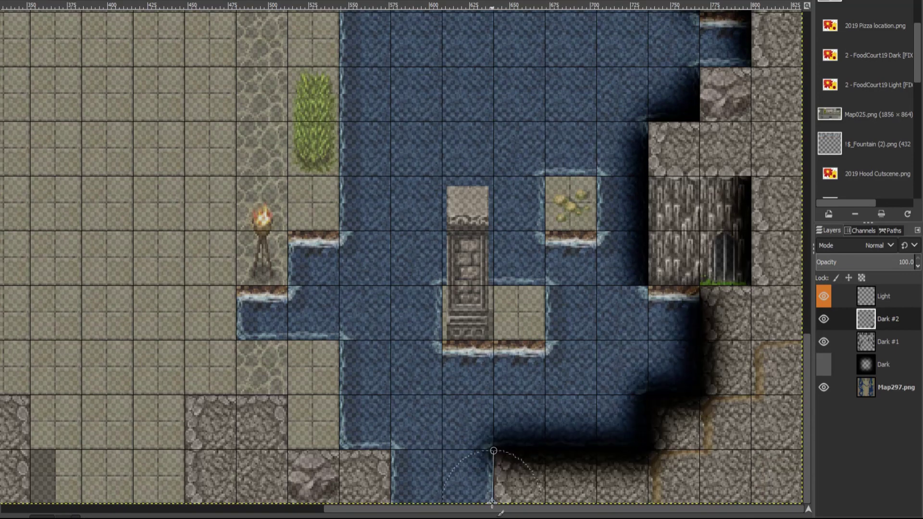
pyautogui.hotkey('ctrl', 'z')
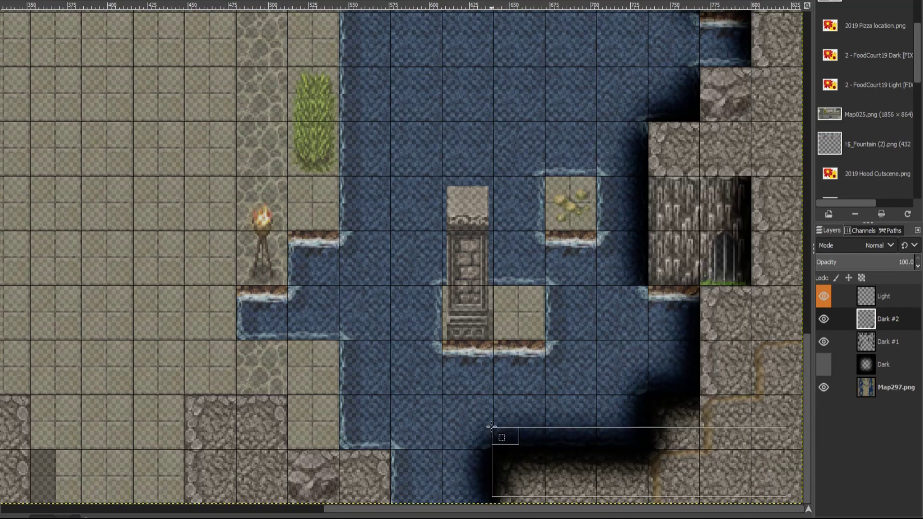
pyautogui.press('Delete')
pyautogui.hotkey('ctrl', 'z')
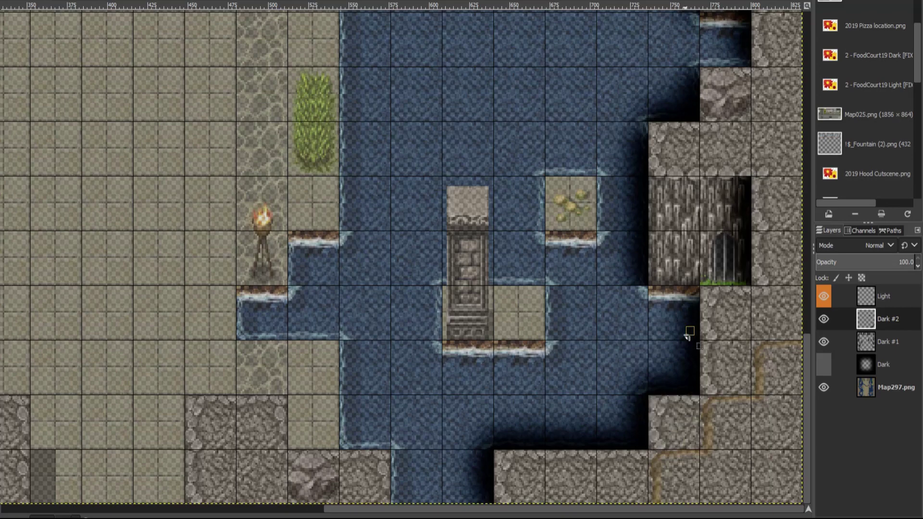
pyautogui.hscroll(-10, 358, 368)
# - Paint a dark shadow along the bottom rocks and clear the spill into the lower area
pyautogui.moveTo(371, 481); pyautogui.dragTo(559, 399)
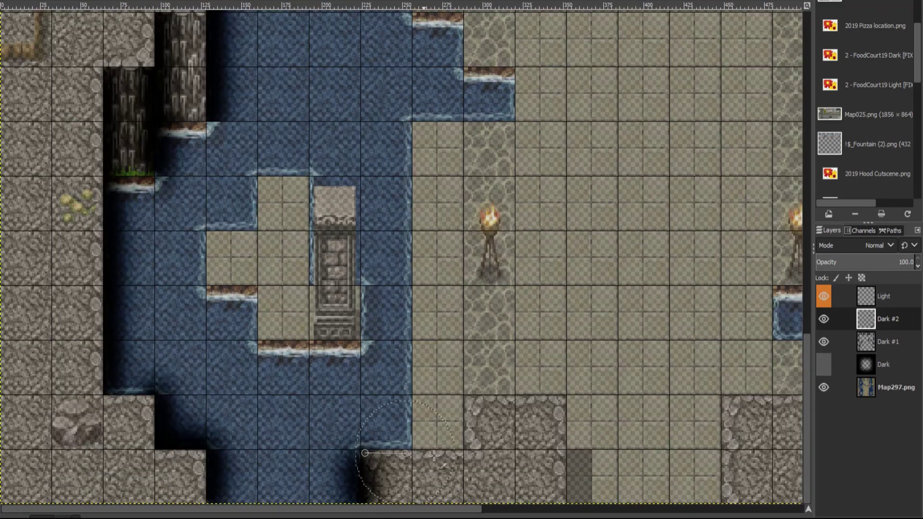
pyautogui.hscroll(7, 566, 502)
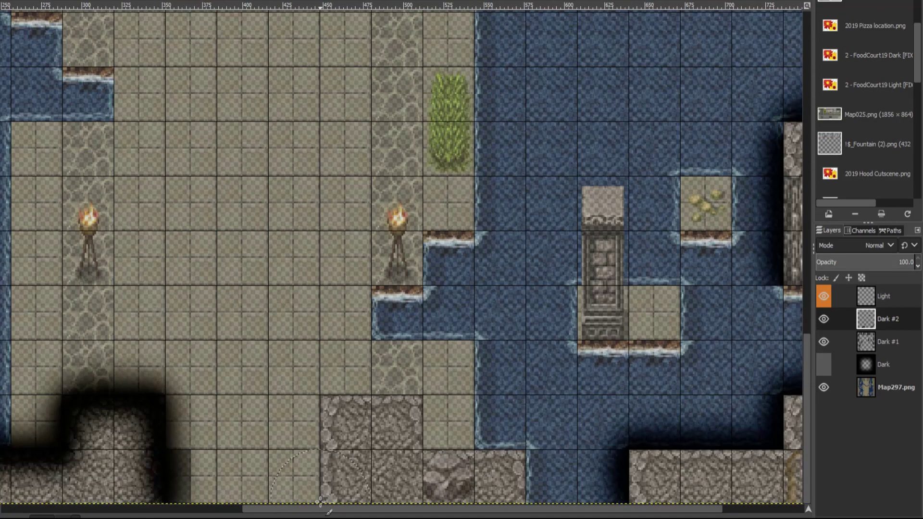
pyautogui.moveTo(318, 500)
pyautogui.mouseDown()
pyautogui.moveTo(418, 404)
pyautogui.moveTo(495, 453)
pyautogui.moveTo(529, 503)
pyautogui.mouseUp()
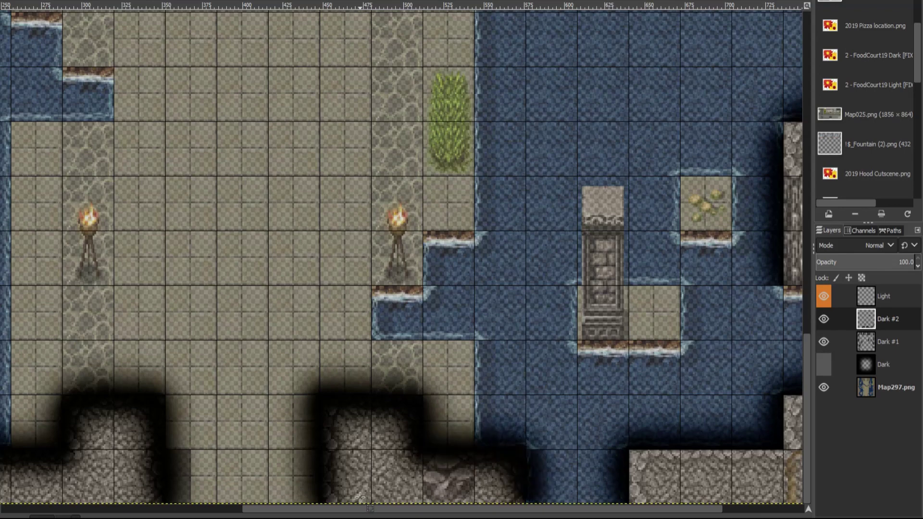
pyautogui.press('Delete')
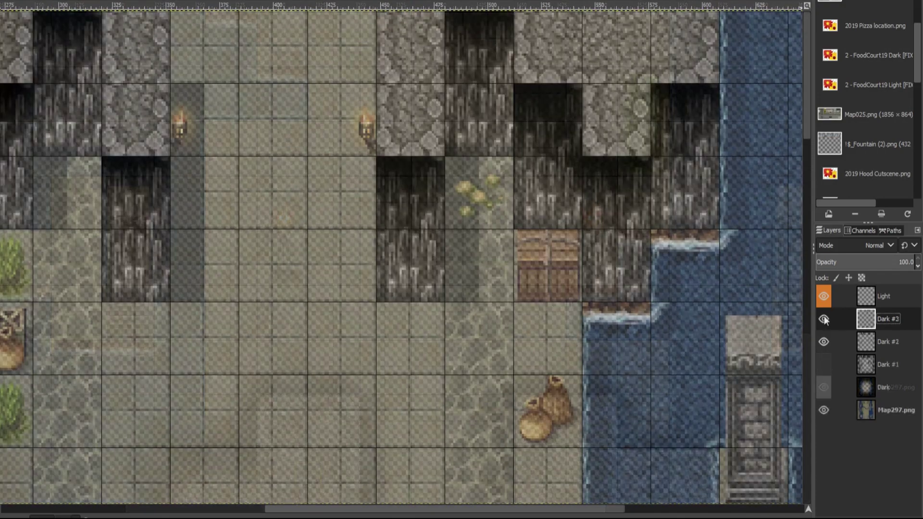
# - Hide Dark #1 and paint a soft shadow over the cliff face and recess near the bridge
pyautogui.click(825, 319)
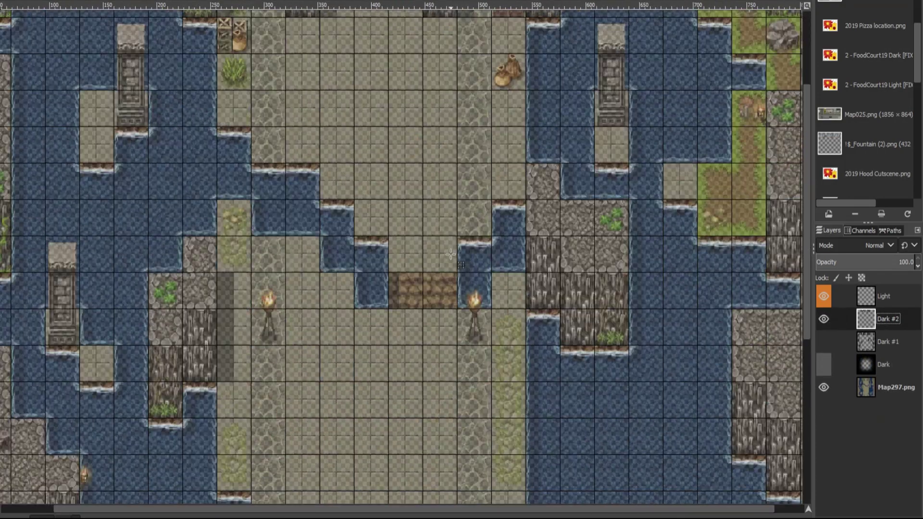
pyautogui.scroll(-5, 573, 367)
pyautogui.keyDown('ctrl'); pyautogui.scroll(2, 572, 367); pyautogui.keyUp('ctrl')
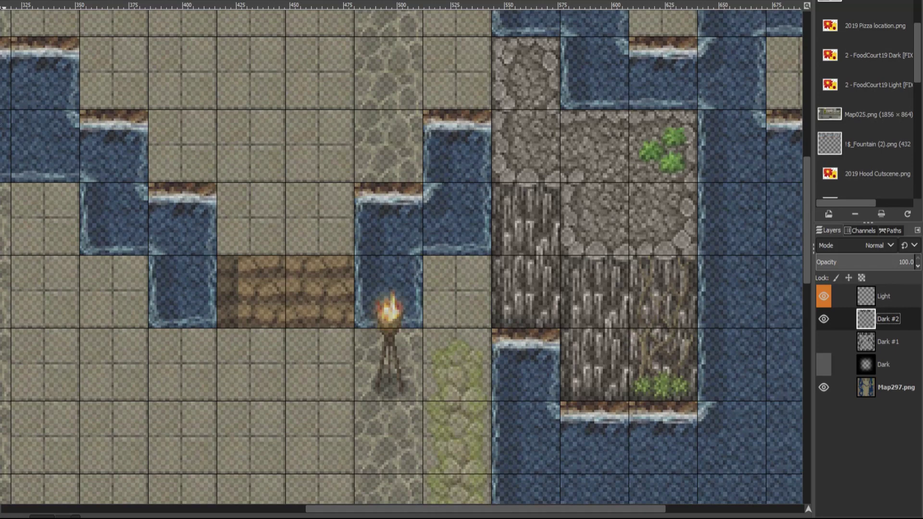
pyautogui.click(491, 183)
pyautogui.moveTo(556, 258); pyautogui.dragTo(697, 258)
pyautogui.moveTo(510, 231); pyautogui.dragTo(589, 320)
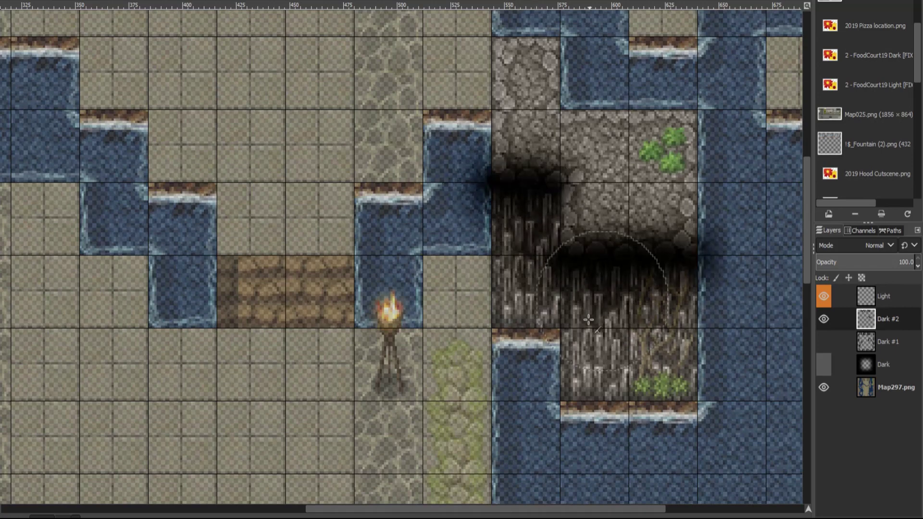
# - Undo the spill above the cliff and delete the stray shading below and right of it
pyautogui.hotkey('ctrl', 'z')
pyautogui.press('Delete')
pyautogui.moveTo(431, 460); pyautogui.dragTo(560, 328)
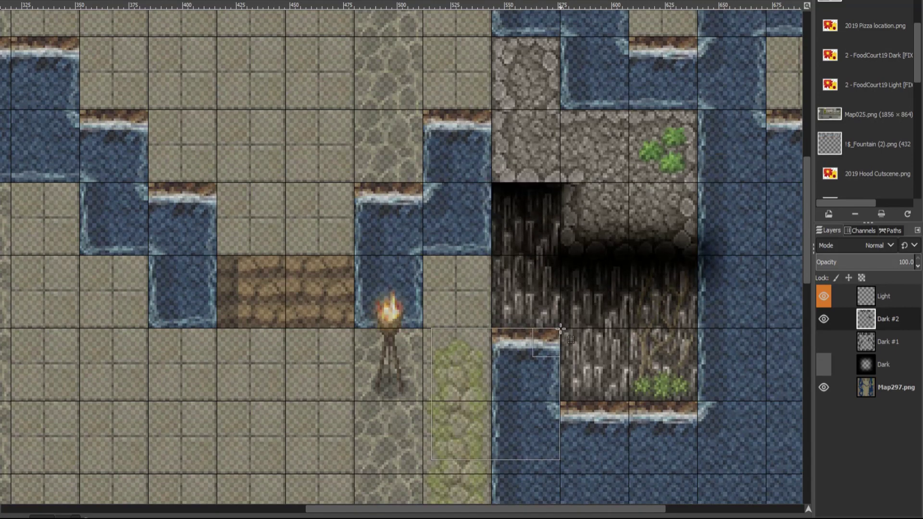
pyautogui.click(766, 463)
pyautogui.press('Delete')
pyautogui.press('Delete')
pyautogui.press('-')
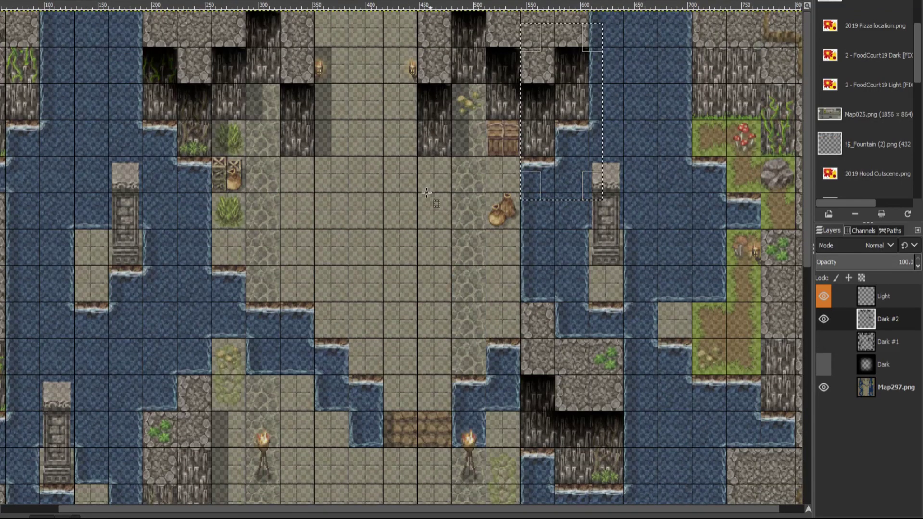
# - Paste two copies of the cliff shadow as new layers, position them, and merge into Dark #2
pyautogui.hotkey('ctrl', 'v')
pyautogui.hotkey('shift', 'ctrl', 'n')
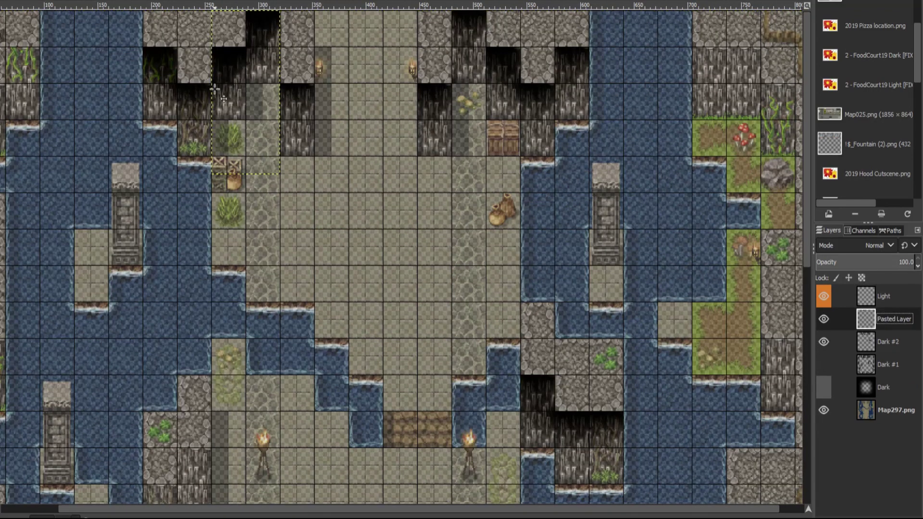
pyautogui.moveTo(245, 58); pyautogui.dragTo(311, 430)
pyautogui.scroll(-5, 311, 430)
pyautogui.scroll(-3, 116, 248)
pyautogui.hscroll(-1, 116, 248)
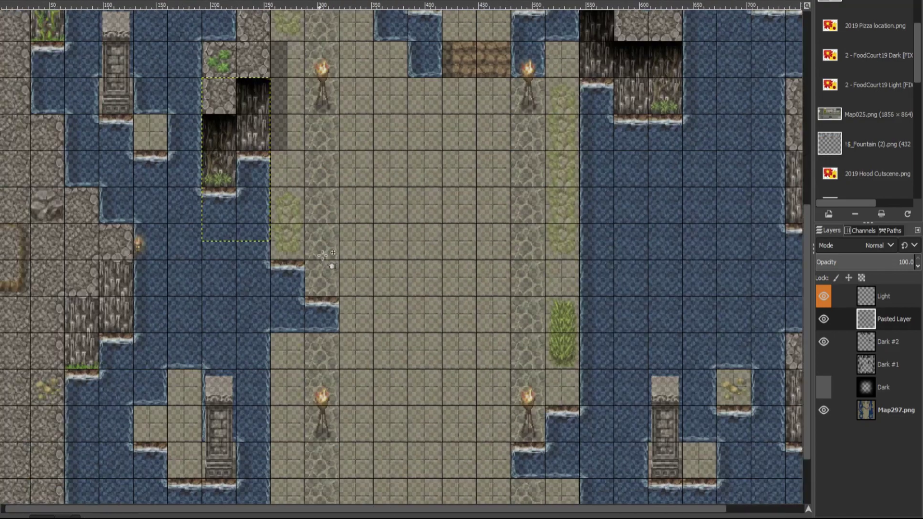
pyautogui.hotkey('ctrl', 'v')
pyautogui.hotkey('shift', 'ctrl', 'n')
pyautogui.moveTo(254, 104); pyautogui.dragTo(116, 288)
pyautogui.scroll(5, 116, 288)
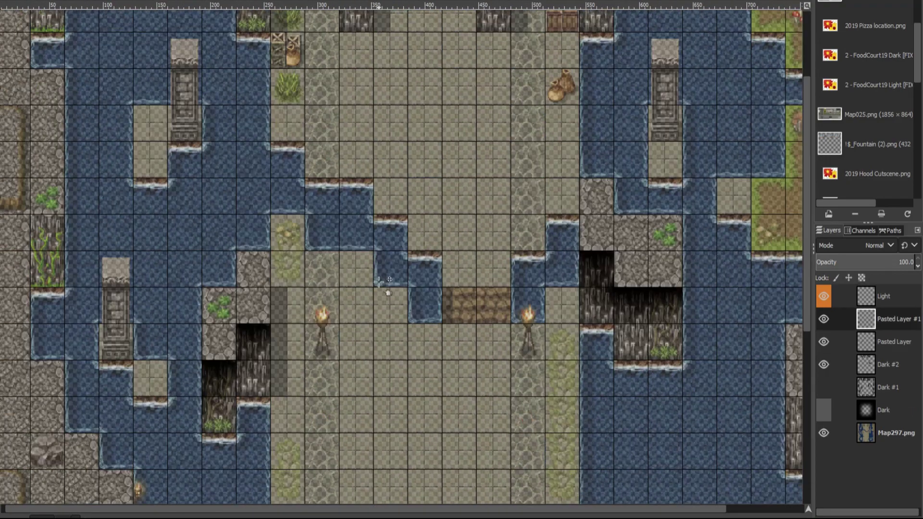
pyautogui.scroll(3, 117, 287)
pyautogui.hotkey('ctrl', 'm')
pyautogui.hotkey('ctrl', 'm')
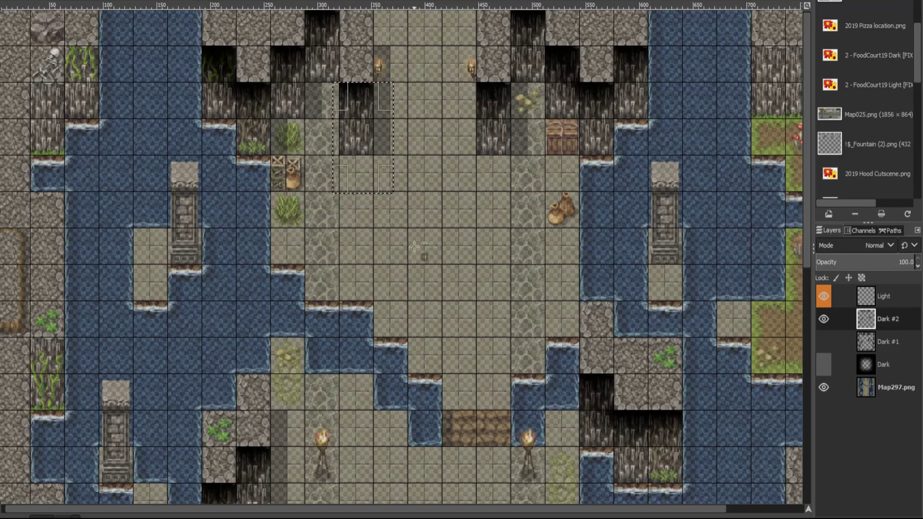
# - Place a copy of the cliff shadow on the vine cliff and merge it into Dark #2
pyautogui.hotkey('ctrl', 'v')
pyautogui.hotkey('shift', 'ctrl', 'n')
pyautogui.moveTo(360, 144); pyautogui.dragTo(55, 400)
pyautogui.keyDown('ctrl'); pyautogui.scroll(3, 22, 385); pyautogui.keyUp('ctrl')
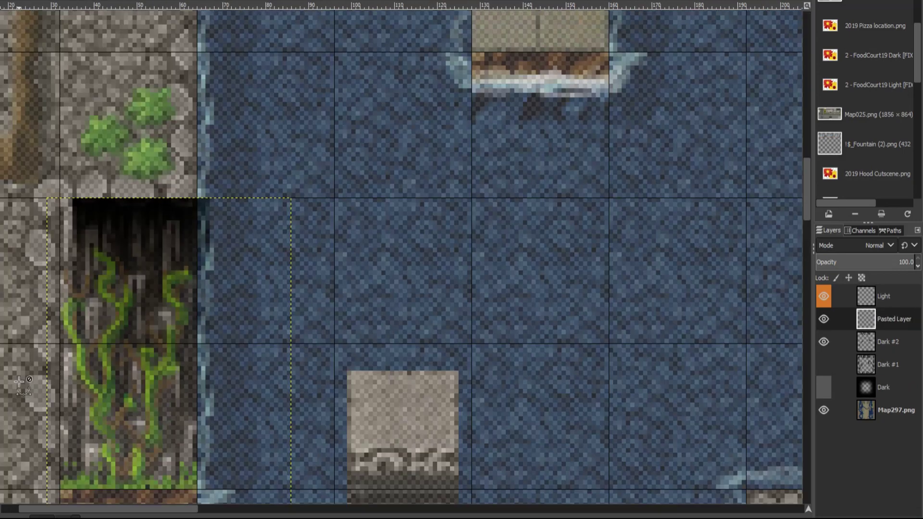
pyautogui.keyDown('ctrl'); pyautogui.scroll(-3, 19, 384); pyautogui.keyUp('ctrl')
pyautogui.scroll(2, 170, 233)
pyautogui.hotkey('ctrl', 'm')
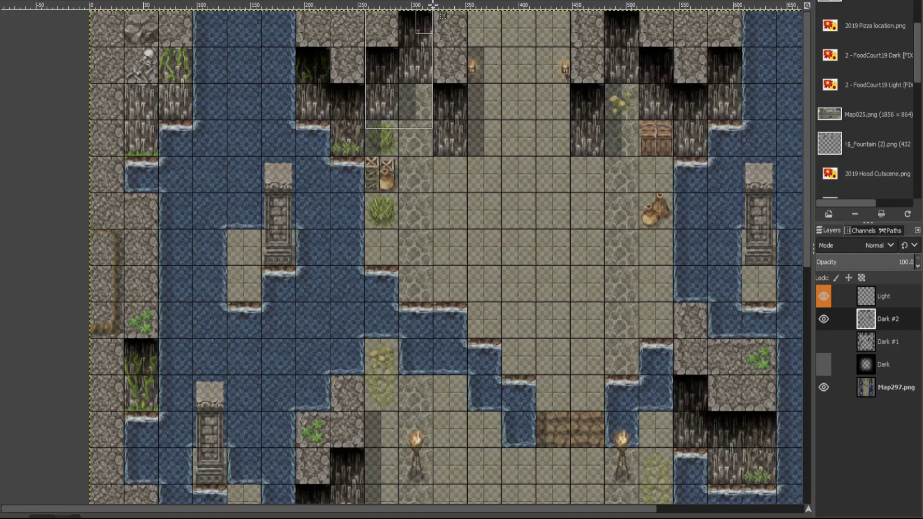
# - Place another shadow copy on the left vine cliff, nudge it into alignment, and merge into Dark #2
pyautogui.hotkey('ctrl', 'v')
pyautogui.hotkey('shift', 'ctrl', 'n')
pyautogui.moveTo(376, 67); pyautogui.dragTo(137, 144)
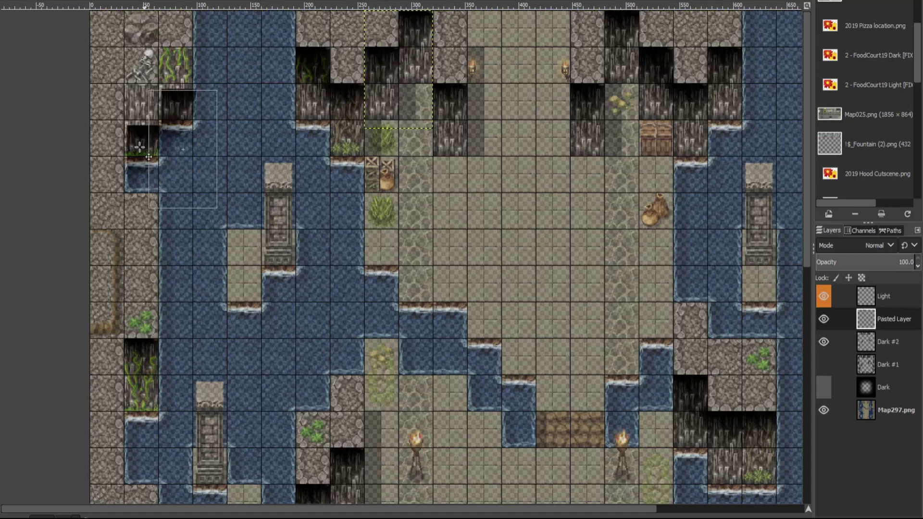
pyautogui.keyDown('ctrl'); pyautogui.scroll(3, 137, 144); pyautogui.keyUp('ctrl')
pyautogui.moveTo(306, 163)
pyautogui.mouseDown()
pyautogui.moveTo(324, 195)
pyautogui.moveTo(306, 165)
pyautogui.mouseUp()
pyautogui.keyDown('ctrl'); pyautogui.scroll(-3, 305, 165); pyautogui.keyUp('ctrl')
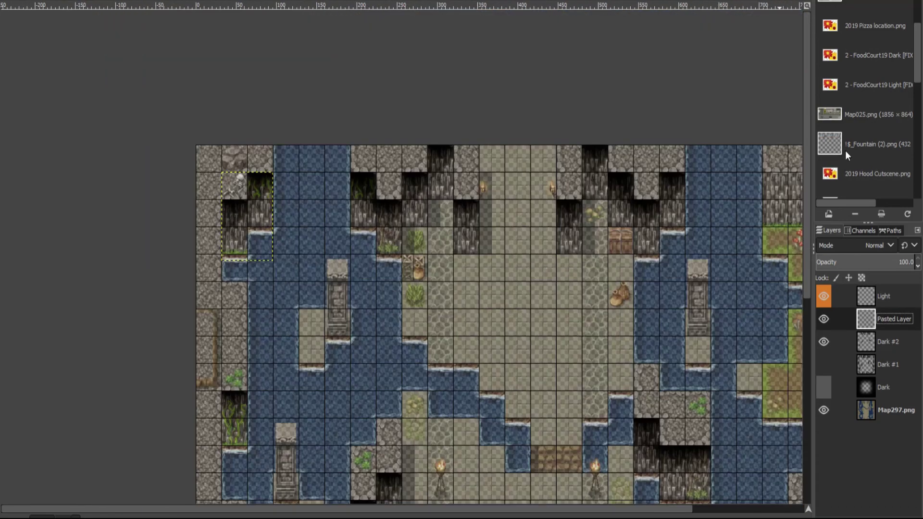
pyautogui.hotkey('ctrl', 'm')
pyautogui.keyDown('ctrl'); pyautogui.scroll(1, 644, 388); pyautogui.keyUp('ctrl')
pyautogui.scroll(-1, 645, 389)
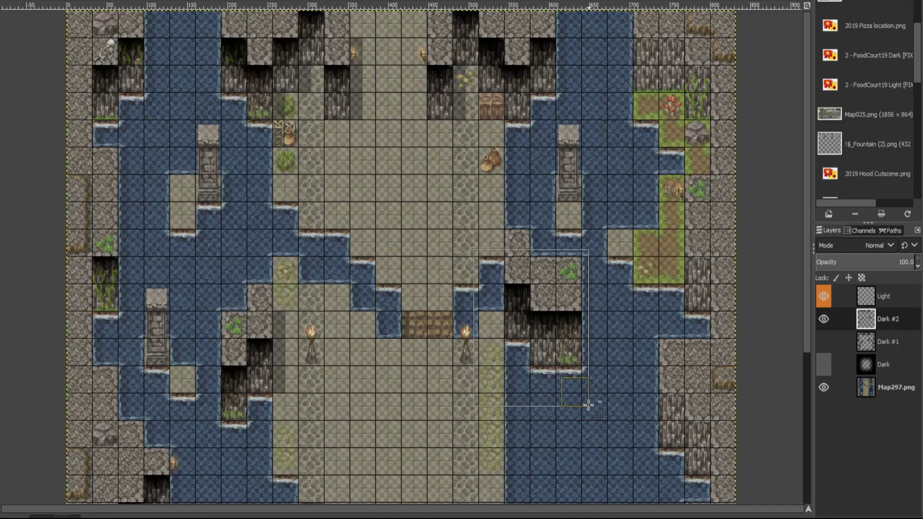
# - Copy the marked shadow and move a new copy onto the lower-right cliff
pyautogui.hotkey('ctrl', 'c')
pyautogui.hotkey('ctrl', 'v')
pyautogui.hotkey('shift', 'ctrl', 'n')
pyautogui.moveTo(582, 335); pyautogui.dragTo(557, 335)
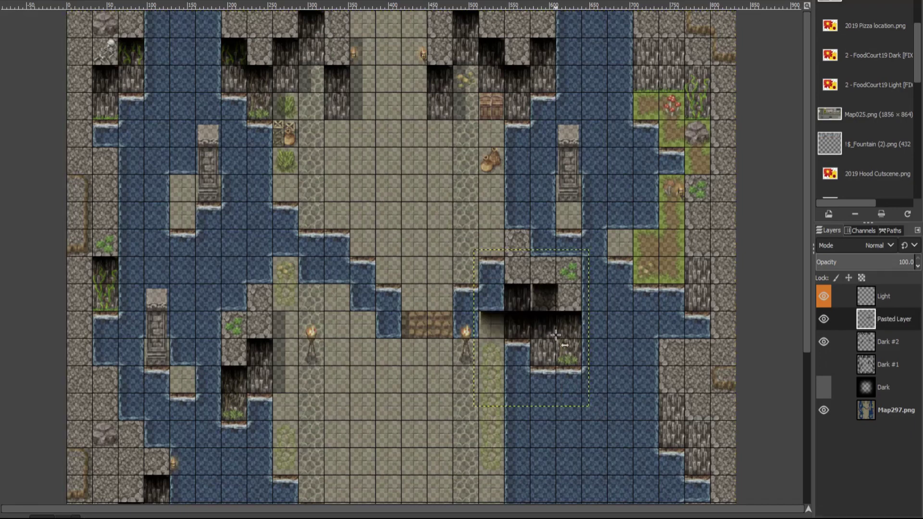
pyautogui.moveTo(490, 236); pyautogui.dragTo(649, 267)
pyautogui.scroll(-5, 529, 247)
pyautogui.scroll(3, 693, 267)
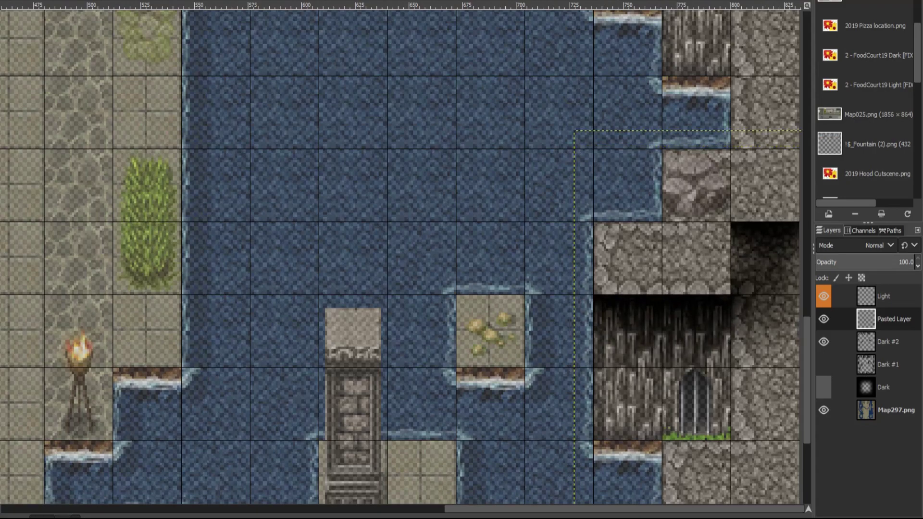
pyautogui.scroll(-2, 501, 298)
# - Place another shadow copy on the right-edge cliff and merge the copies into Dark #2
pyautogui.hotkey('ctrl', 'v')
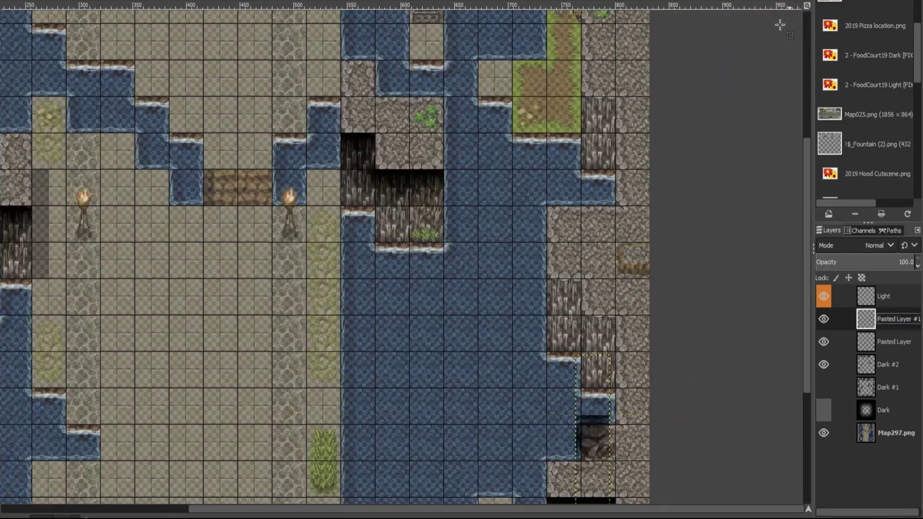
pyautogui.moveTo(603, 422); pyautogui.dragTo(601, 103)
pyautogui.scroll(5, 598, 181)
pyautogui.scroll(-4, 598, 181)
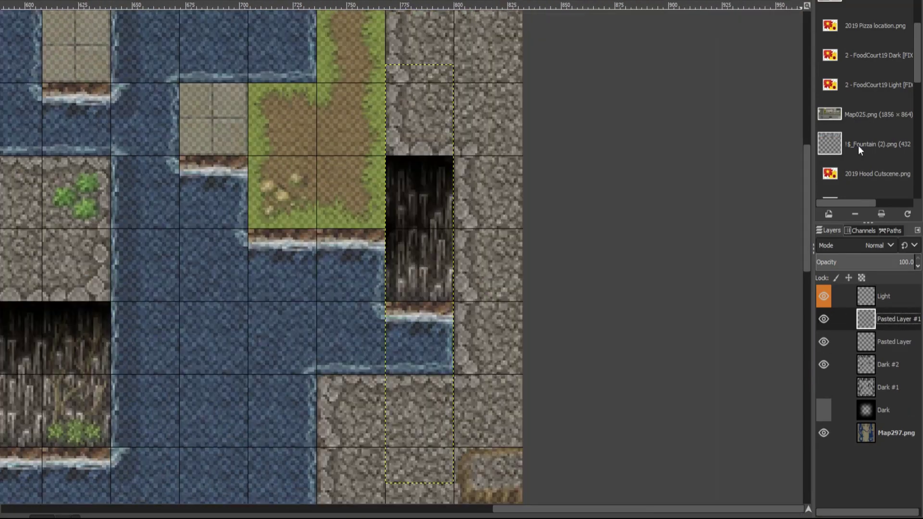
pyautogui.hotkey('ctrl', 'h')
pyautogui.hotkey('ctrl', 'h')
pyautogui.scroll(-4, 423, 259)
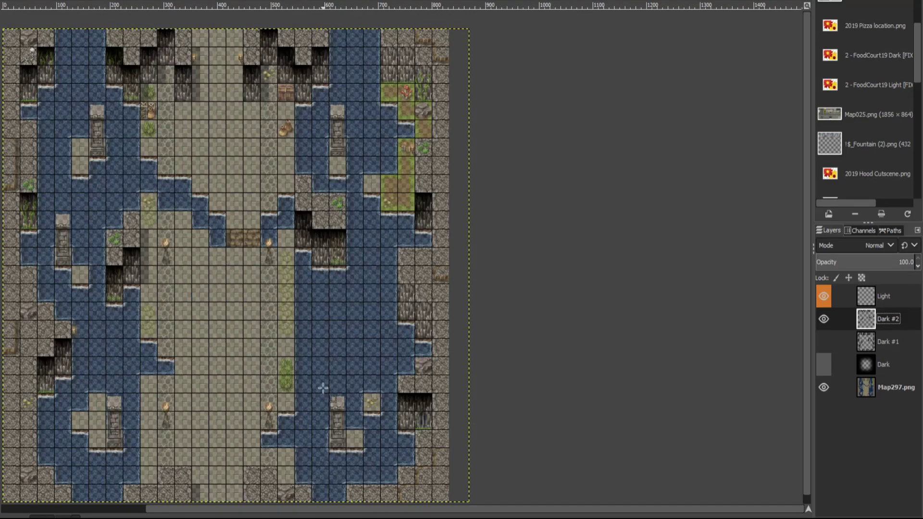
# - Lower Dark #1's opacity and set Dark #2 to 50%, toggling Map297.png to check the shadows
pyautogui.scroll(3, 265, 255)
pyautogui.hotkey('ctrl', 'v')
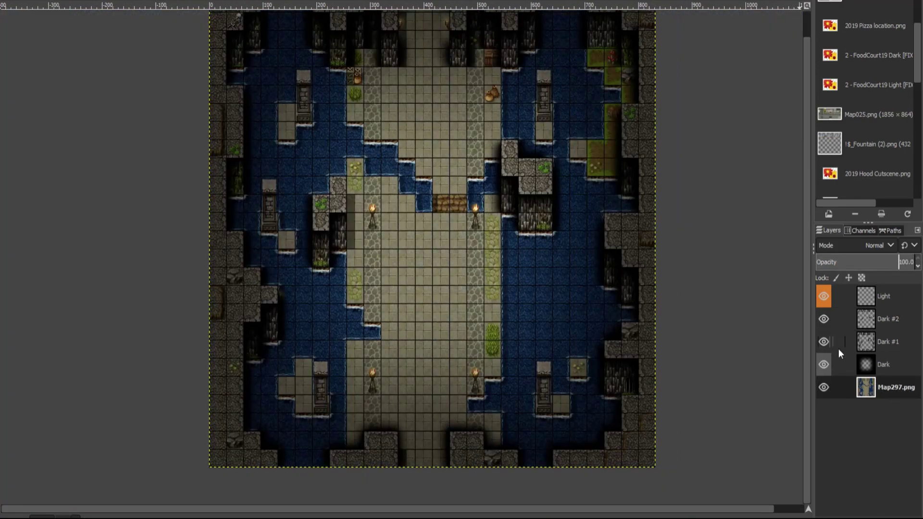
pyautogui.click(885, 342)
pyautogui.click(890, 262)
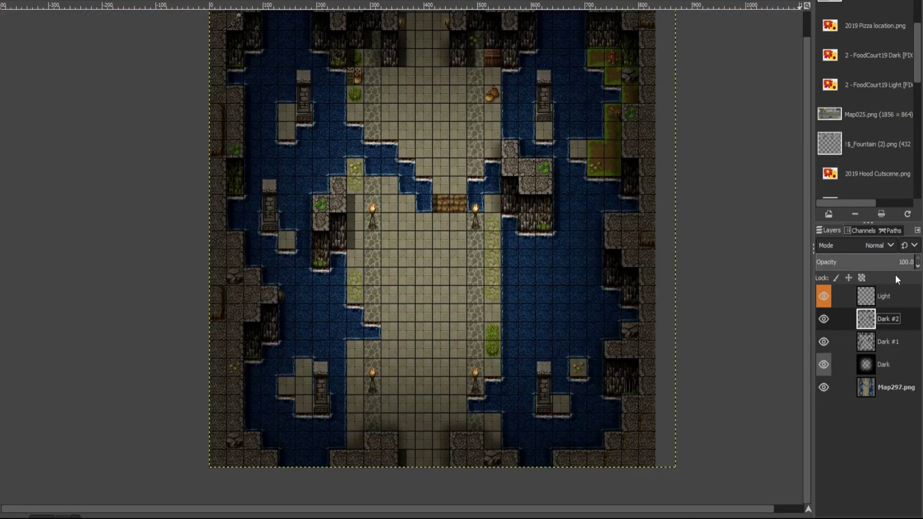
pyautogui.click(824, 387)
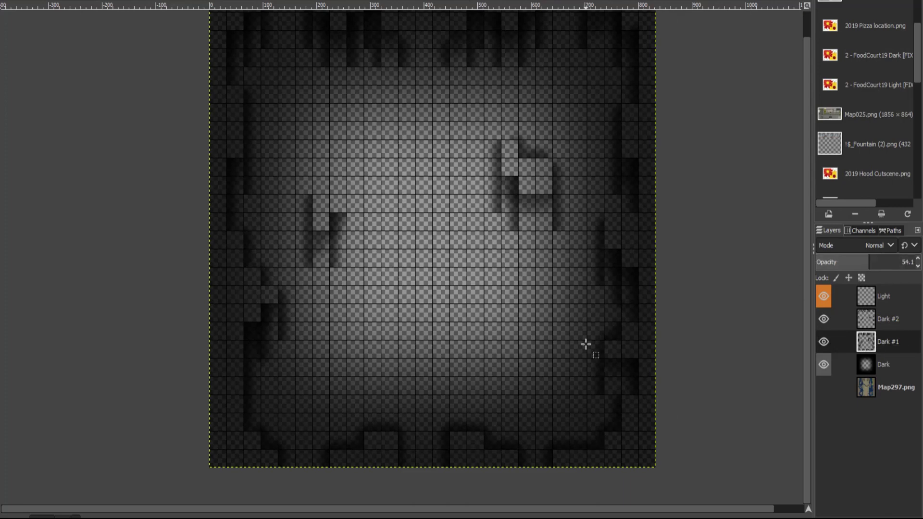
pyautogui.scroll(1, 586, 345)
pyautogui.click(893, 317)
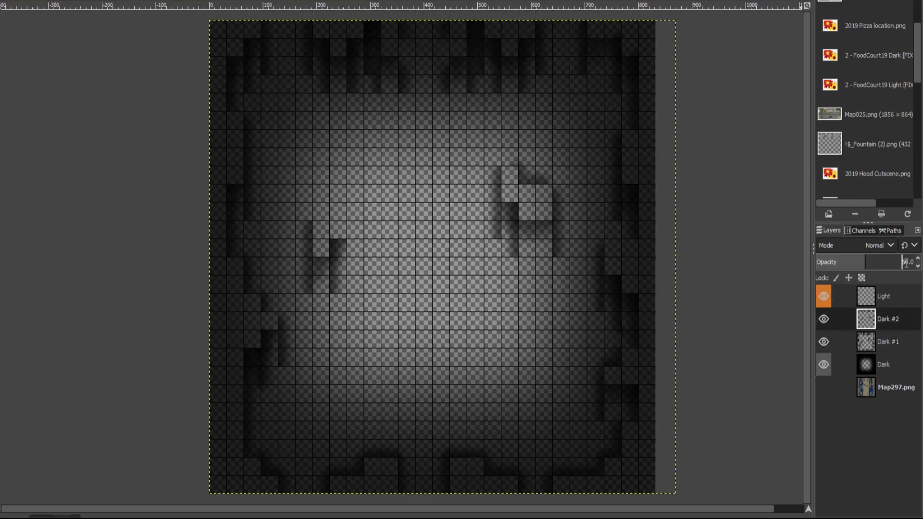
pyautogui.click(824, 387)
pyautogui.click(823, 320)
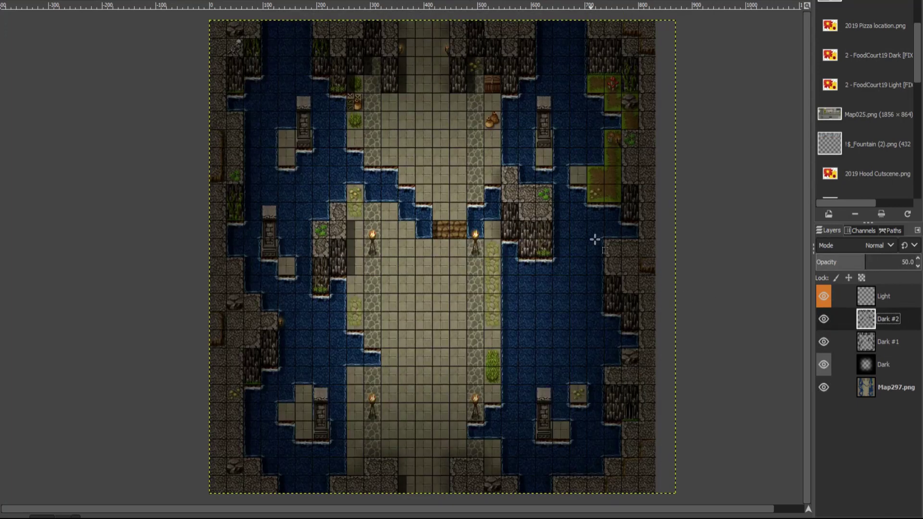
pyautogui.press('pagedown')
pyautogui.press('pagedown')
pyautogui.scroll(3, 399, 229)
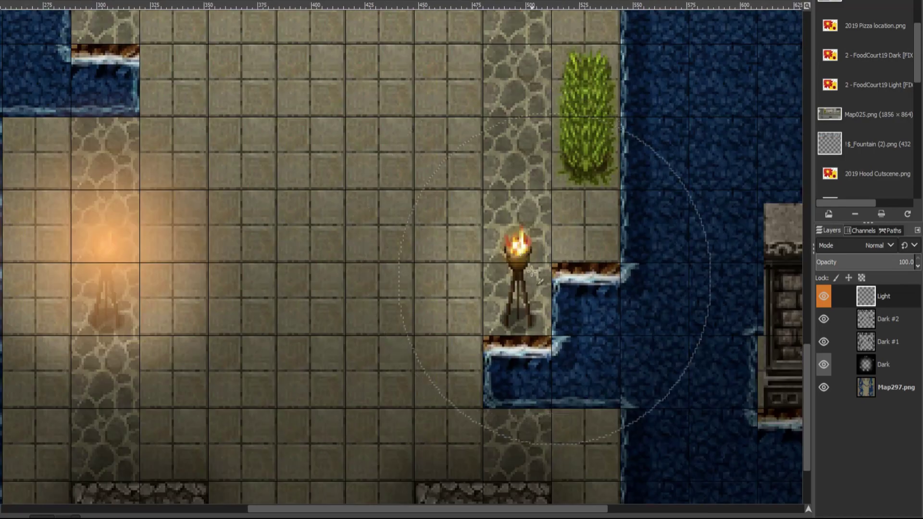
# - Paint an orange glow over the left torch and mark a rectangle around it
pyautogui.click(505, 258)
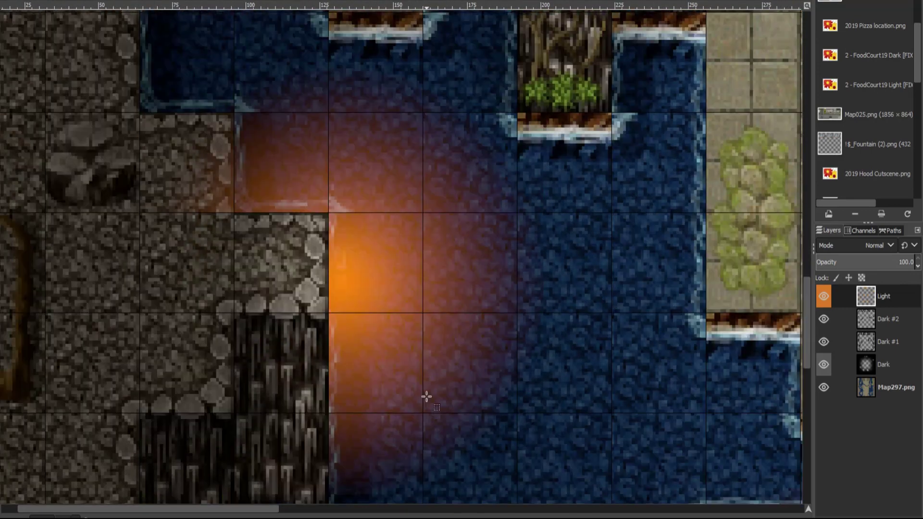
pyautogui.moveTo(16, 353); pyautogui.dragTo(221, 126)
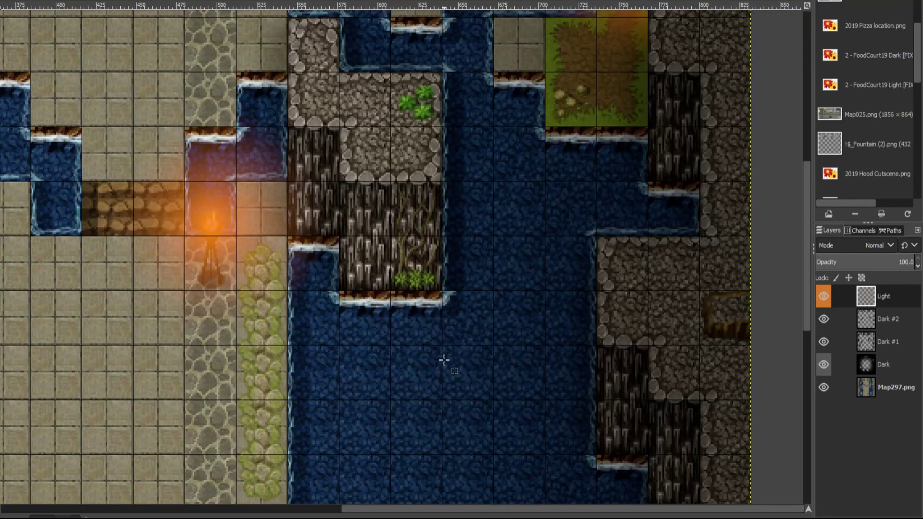
pyautogui.scroll(-2, 310, 322)
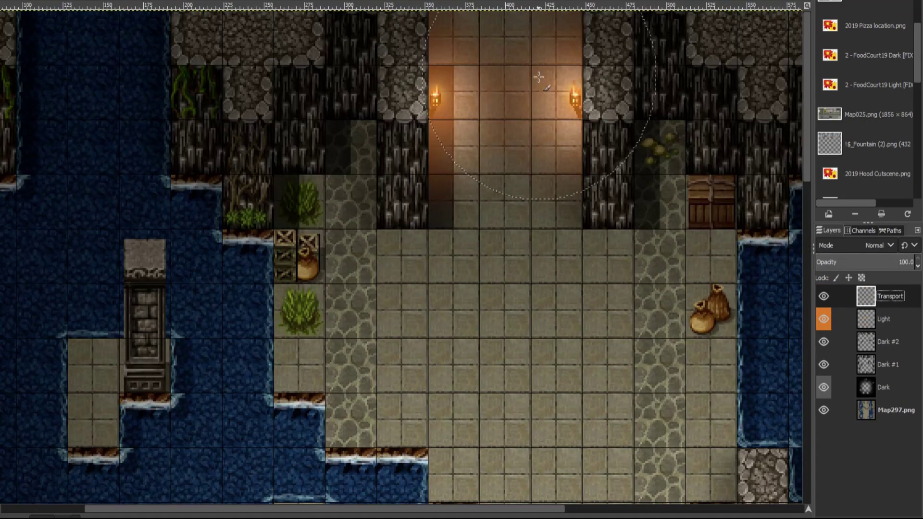
# - Brighten the blue glow at the north corridor's far end, then view the whole map
pyautogui.moveTo(505, 87); pyautogui.dragTo(502, 36)
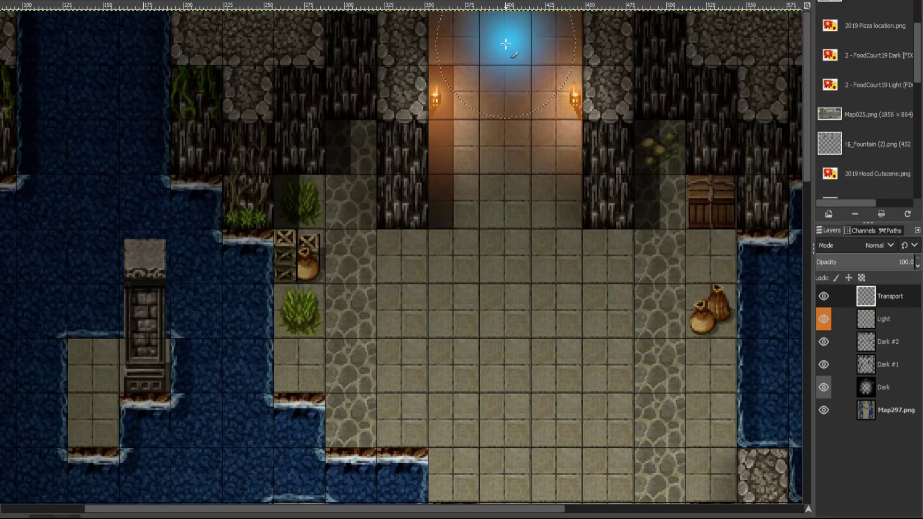
pyautogui.scroll(10, 513, 192)
pyautogui.click(505, 476)
pyautogui.press('-')
pyautogui.press('-')
pyautogui.press('-')
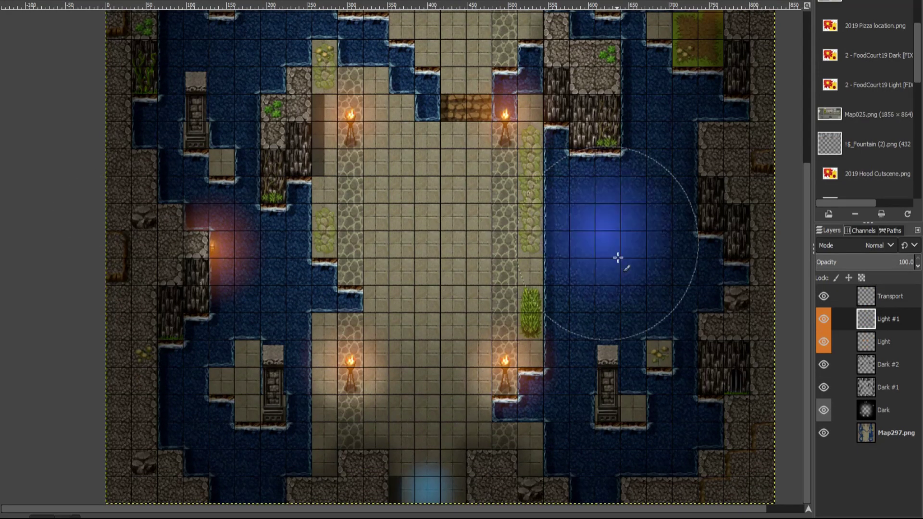
# - Paint blue glows over the right and left river water, with the layer adding faint light
pyautogui.moveTo(618, 258); pyautogui.dragTo(571, 371)
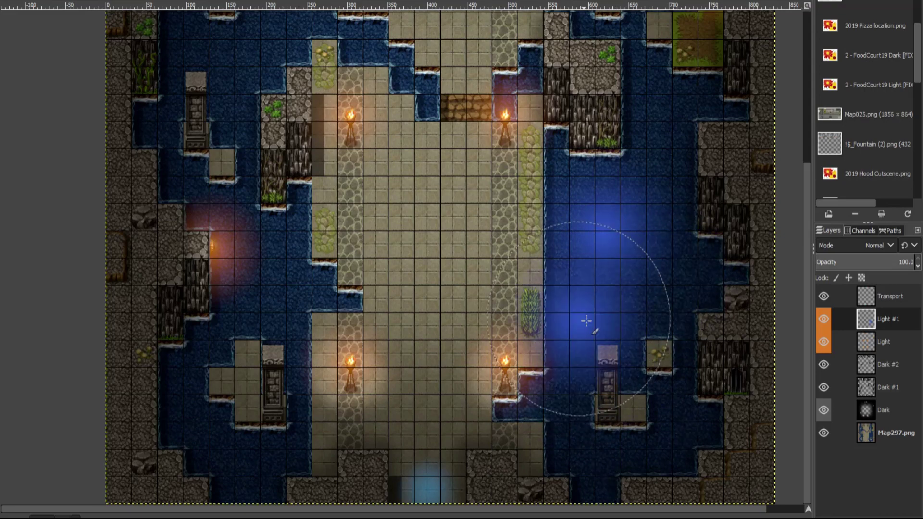
pyautogui.scroll(5, 354, 159)
pyautogui.click(246, 202)
pyautogui.scroll(2, 284, 217)
pyautogui.scroll(-5, 242, 450)
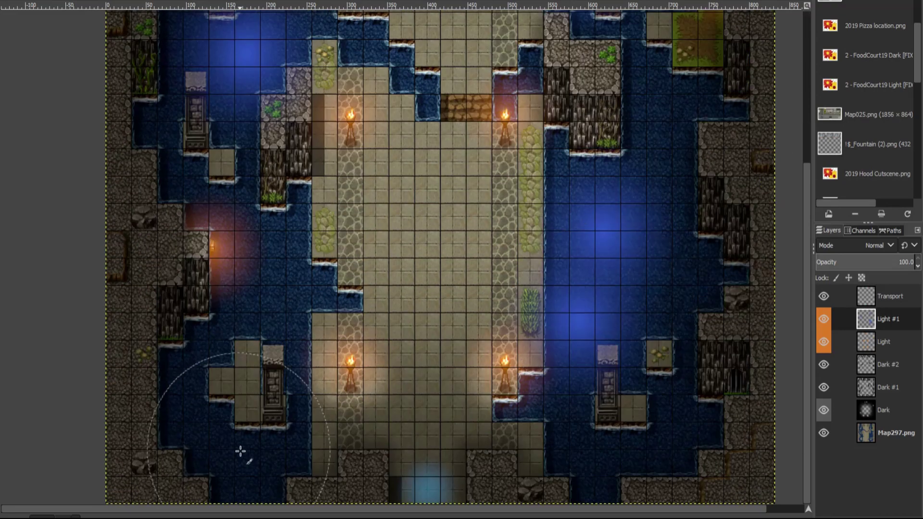
pyautogui.scroll(2, 291, 371)
pyautogui.scroll(-5, 875, 245)
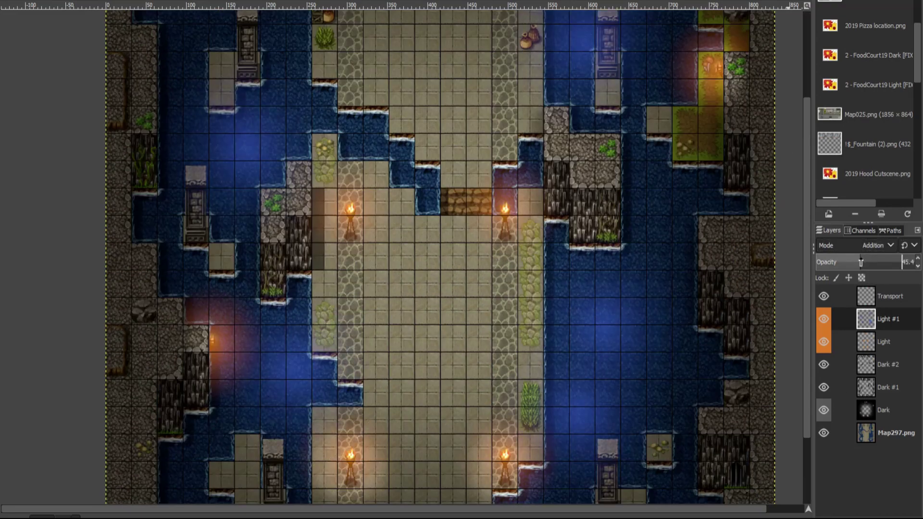
pyautogui.click(835, 262)
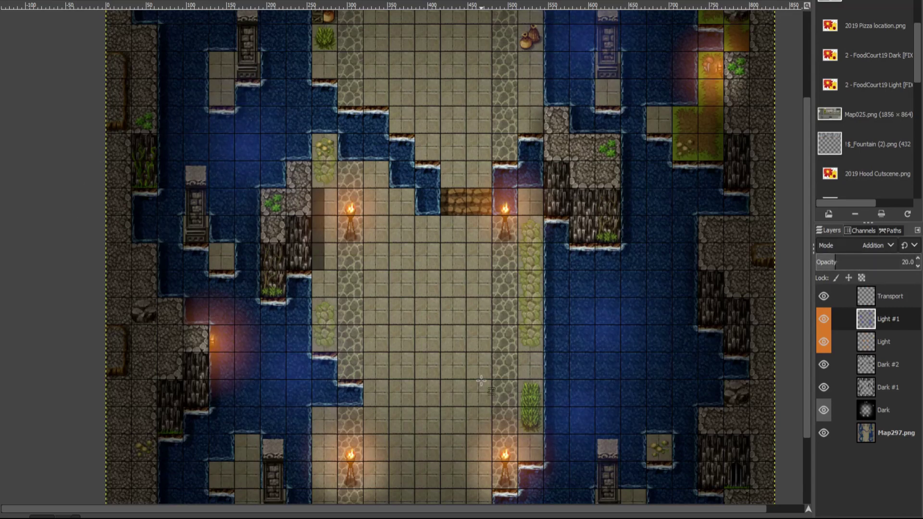
pyautogui.scroll(3, 481, 381)
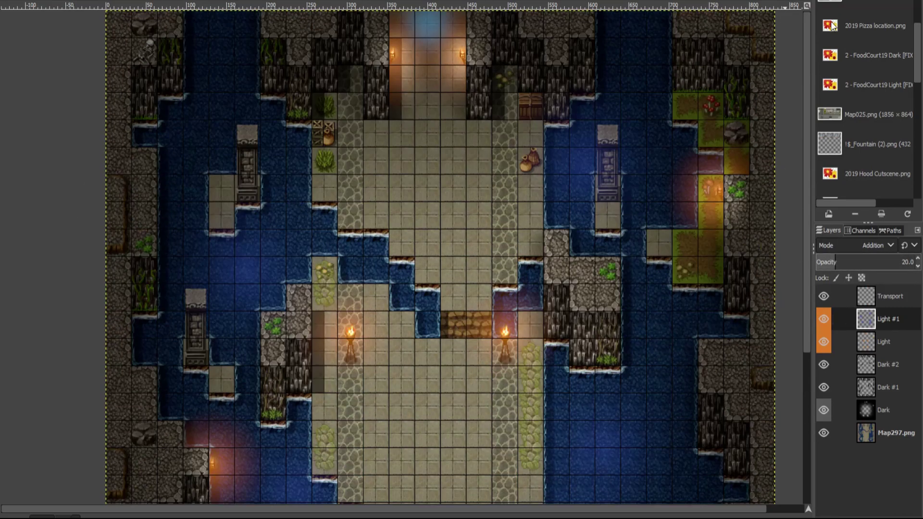
# - On a new layer, brush orange light down the central walkway at lowered opacity
pyautogui.hotkey('shift', 'ctrl', 'n')
pyautogui.press('Return')
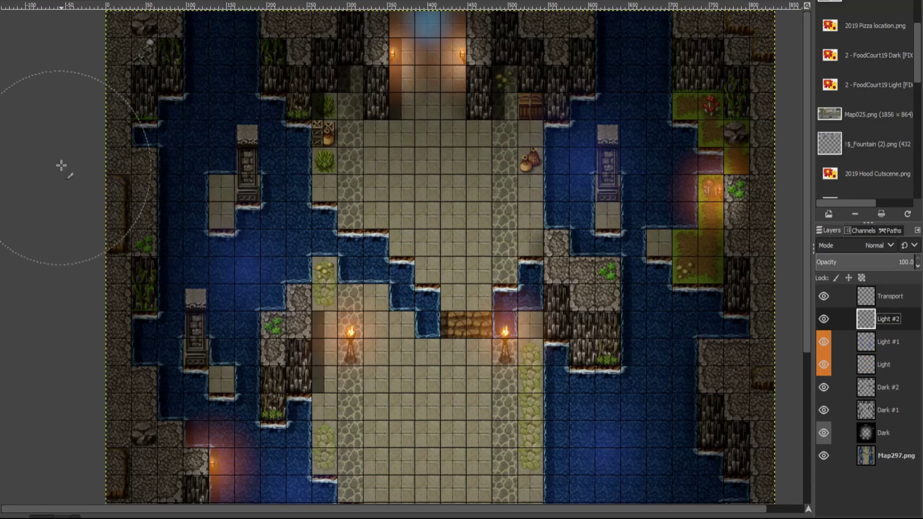
pyautogui.click(401, 187)
pyautogui.scroll(-5, 402, 187)
pyautogui.click(427, 163)
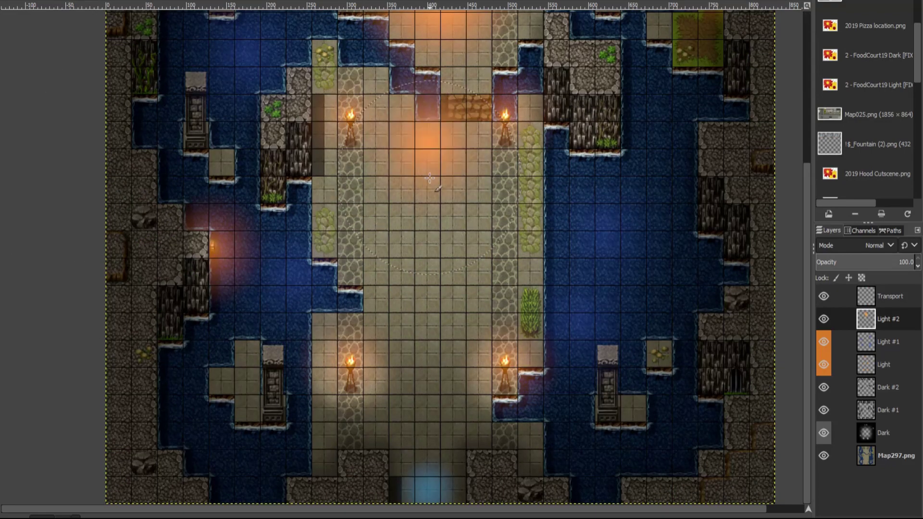
pyautogui.moveTo(427, 164); pyautogui.dragTo(346, 192)
pyautogui.click(849, 262)
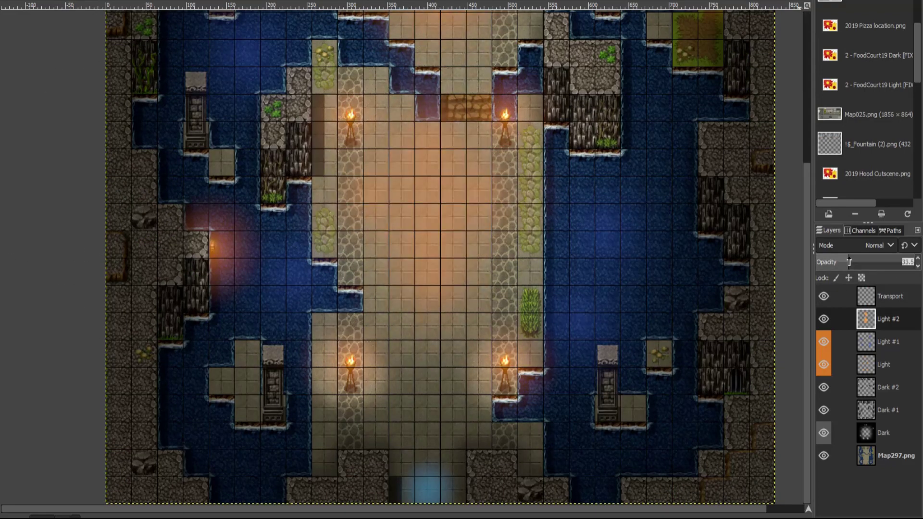
pyautogui.hotkey('shift', 'ctrl', 'j')
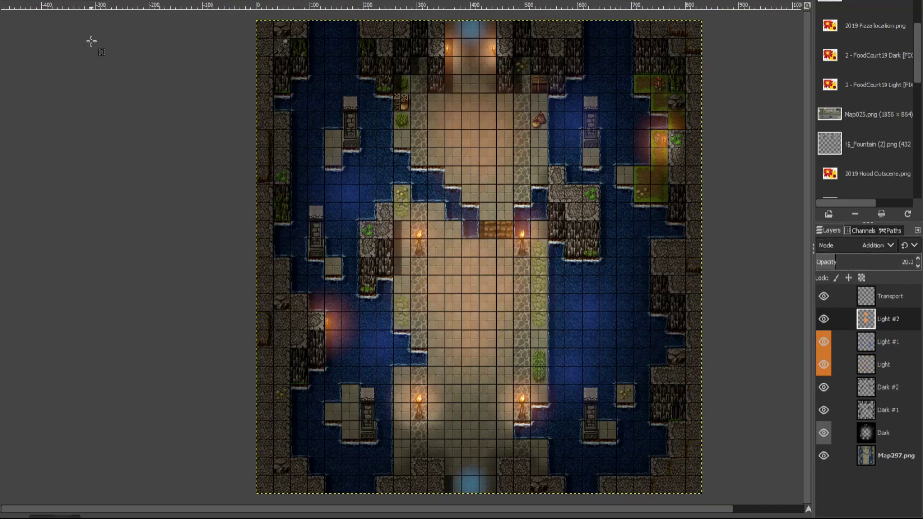
pyautogui.scroll(2, 690, 139)
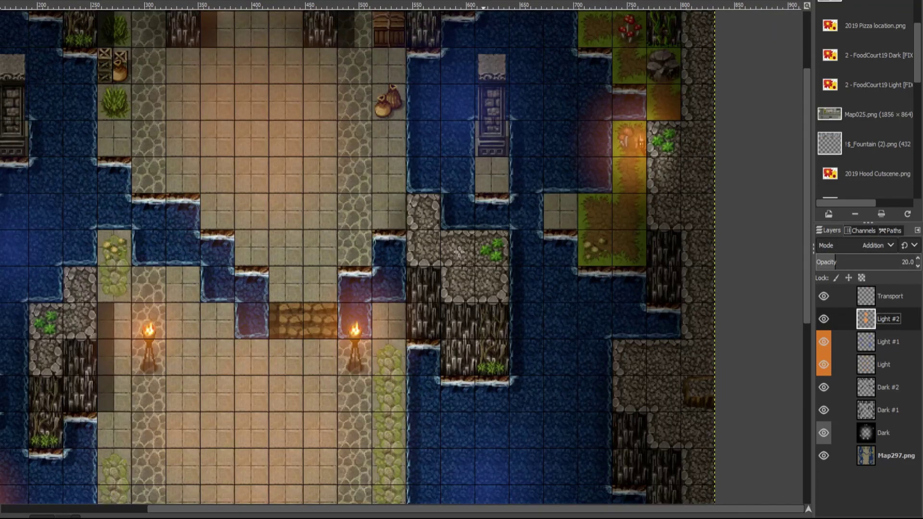
pyautogui.scroll(3, 121, 161)
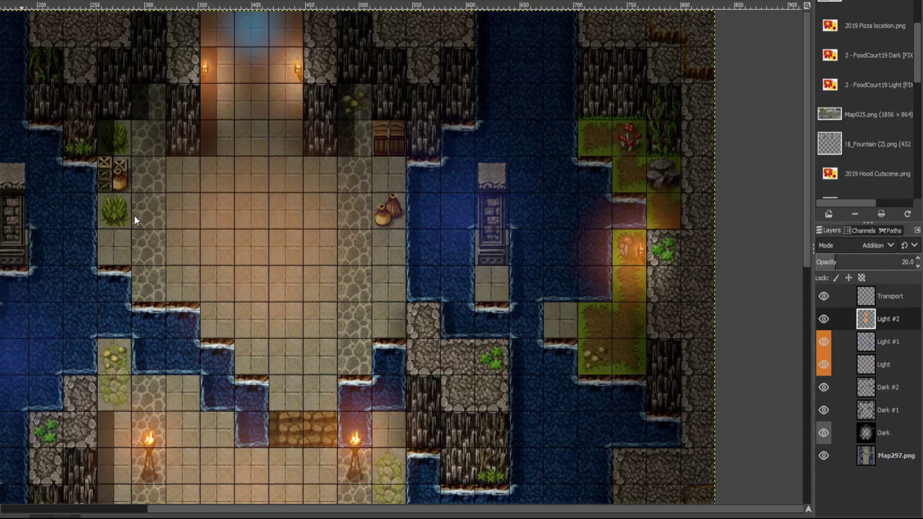
# - Create a new light layer and paint red glow over the mushrooms
pyautogui.hotkey('shift', 'ctrl', 'j')
pyautogui.hotkey('shift', 'ctrl', 'n')
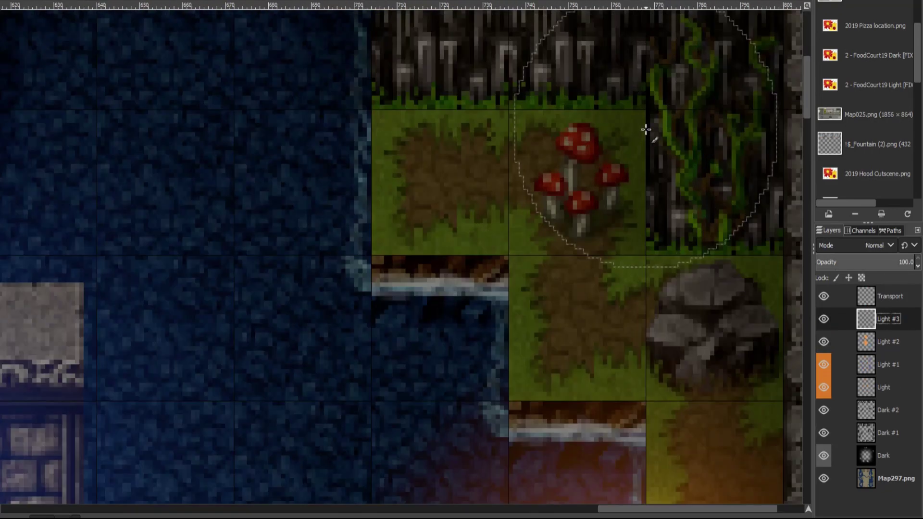
pyautogui.scroll(6, 648, 128)
pyautogui.moveTo(578, 144); pyautogui.dragTo(574, 197)
pyautogui.scroll(-3, 575, 197)
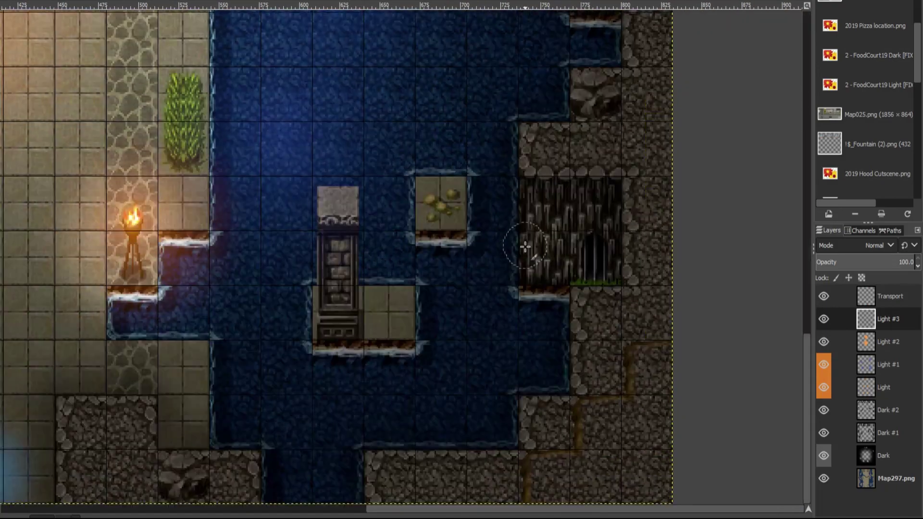
pyautogui.scroll(2, 527, 248)
# - Paint over the mushrooms on the Dark layer, then select the Dark #1 layer
pyautogui.click(884, 456)
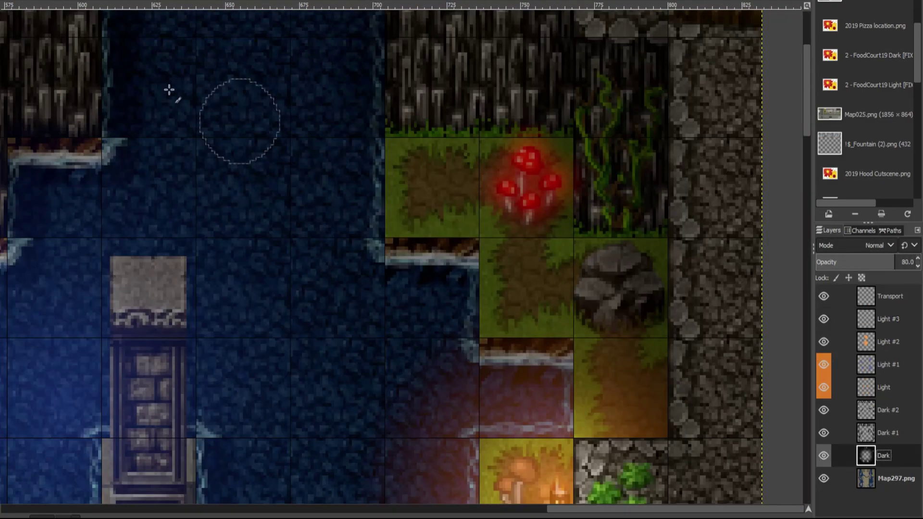
pyautogui.scroll(3, 511, 175)
pyautogui.moveTo(511, 175); pyautogui.dragTo(457, 144)
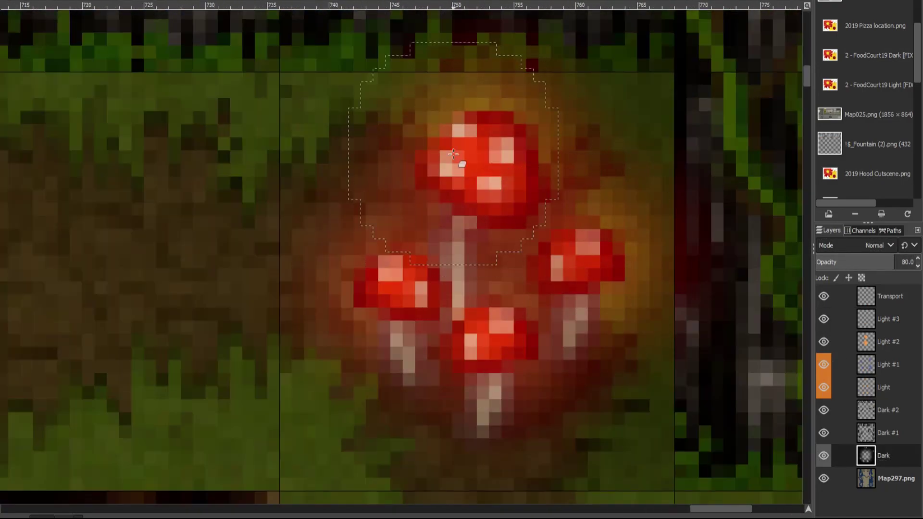
pyautogui.scroll(-3, 468, 231)
pyautogui.scroll(-3, 467, 231)
pyautogui.click(885, 433)
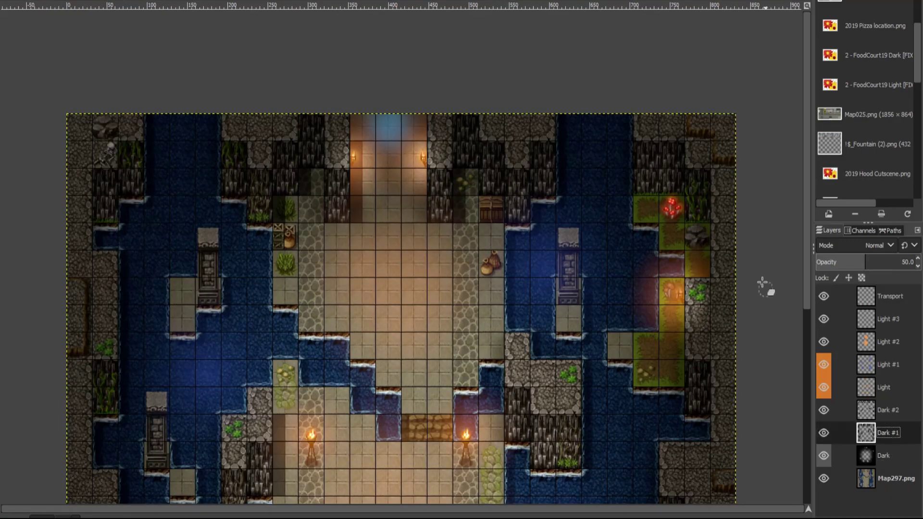
pyautogui.scroll(5, 610, 168)
pyautogui.scroll(-4, 391, 365)
pyautogui.scroll(-2, 466, 354)
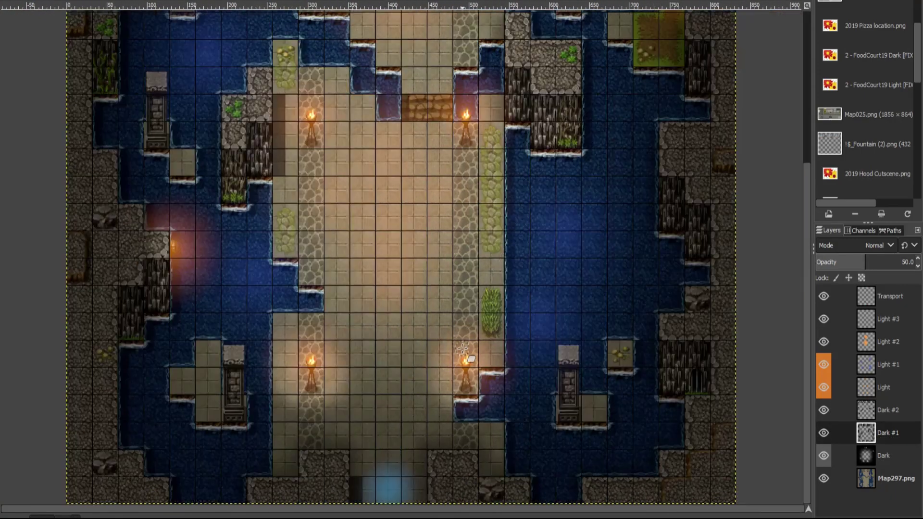
pyautogui.scroll(4, 202, 433)
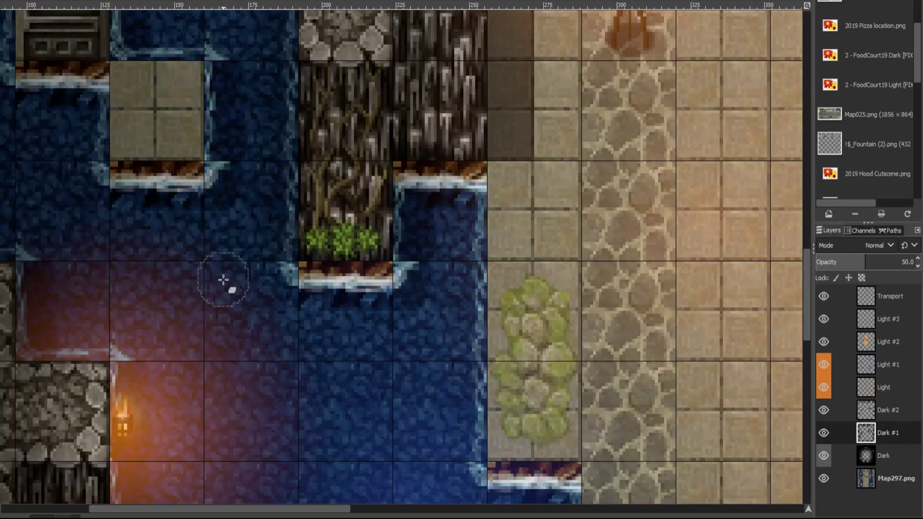
# - Return to the Light #3 layer and paste a copy of the glow onto the map
pyautogui.keyDown('alt'); pyautogui.middleClick(470, 189); pyautogui.keyUp('alt')
pyautogui.scroll(-4, 470, 189)
pyautogui.scroll(5, 439, 340)
pyautogui.scroll(-2, 559, 272)
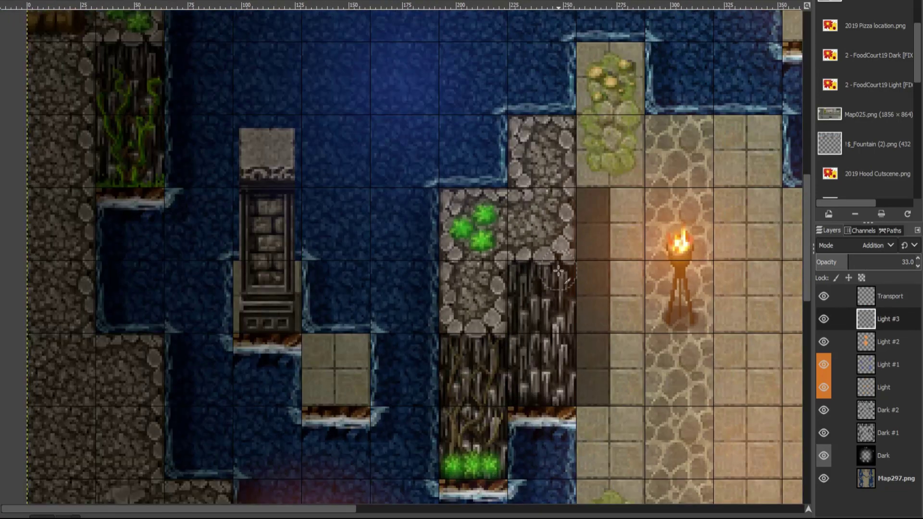
pyautogui.scroll(3, 559, 272)
pyautogui.scroll(-2, 374, 229)
pyautogui.scroll(-3, 305, 188)
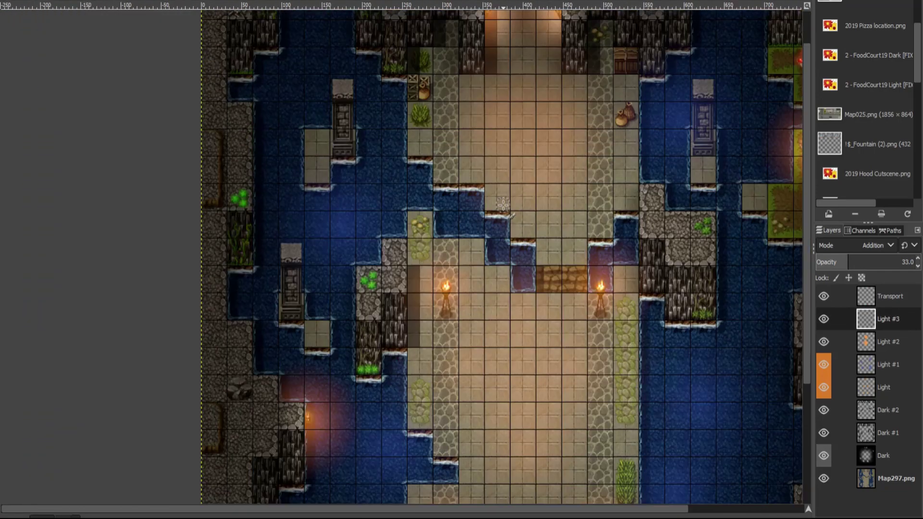
pyautogui.scroll(5, 288, 294)
pyautogui.scroll(-5, 288, 294)
pyautogui.scroll(3, 428, 144)
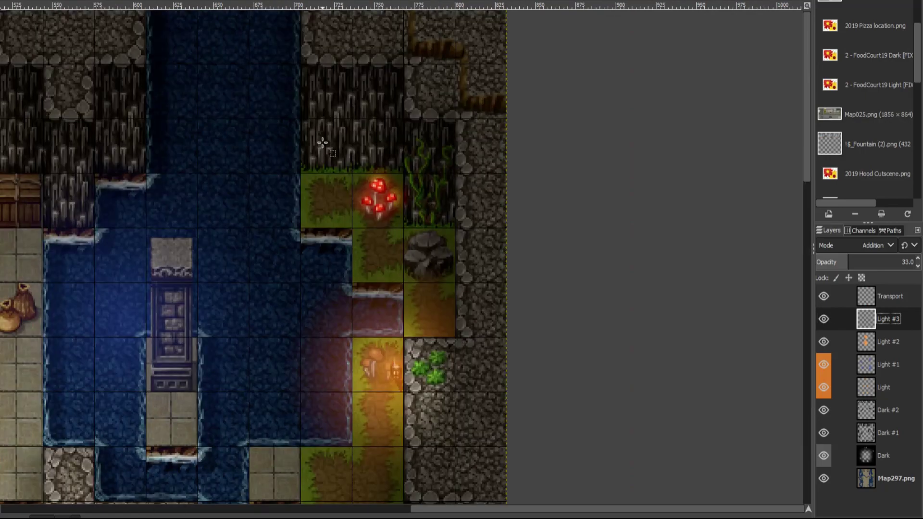
pyautogui.hotkey('ctrl', 'v')
# - Paint a green glow over the hanging vines on the Light #3 layer
pyautogui.click(833, 345)
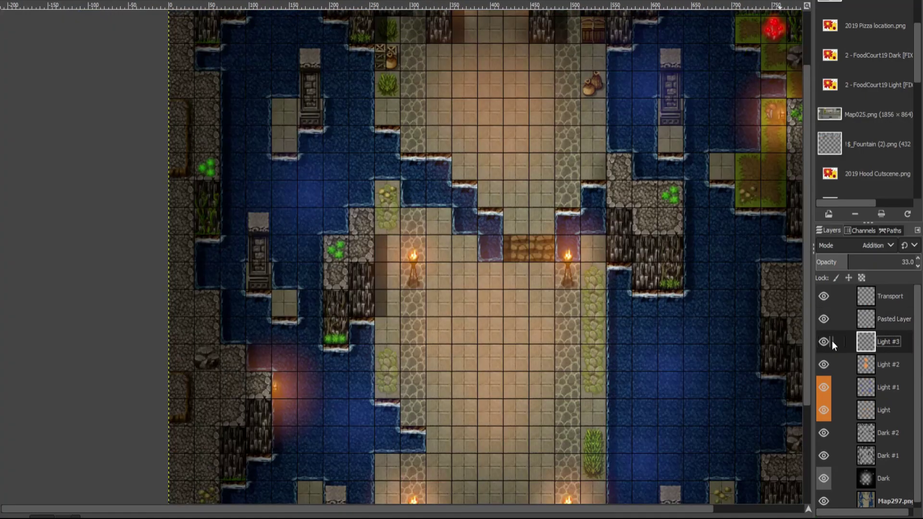
pyautogui.scroll(-3, 258, 388)
pyautogui.scroll(5, 270, 56)
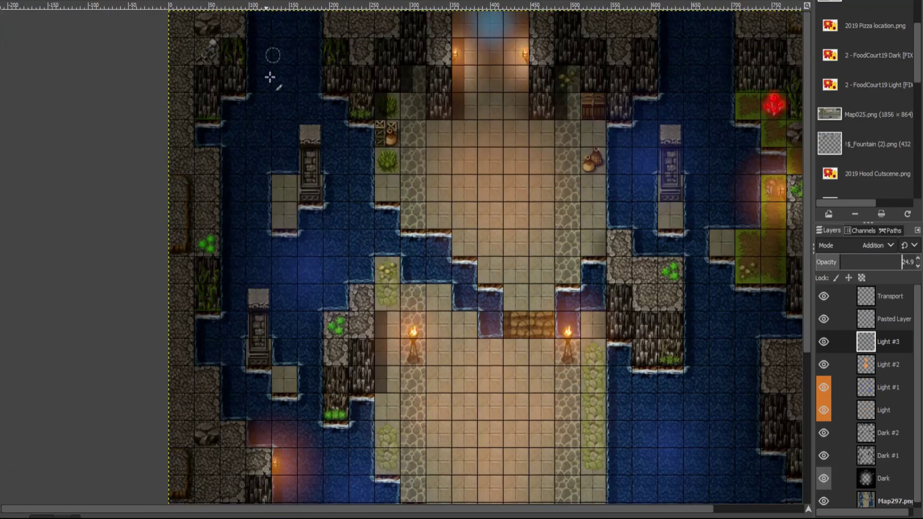
pyautogui.scroll(5, 218, 295)
pyautogui.click(229, 289)
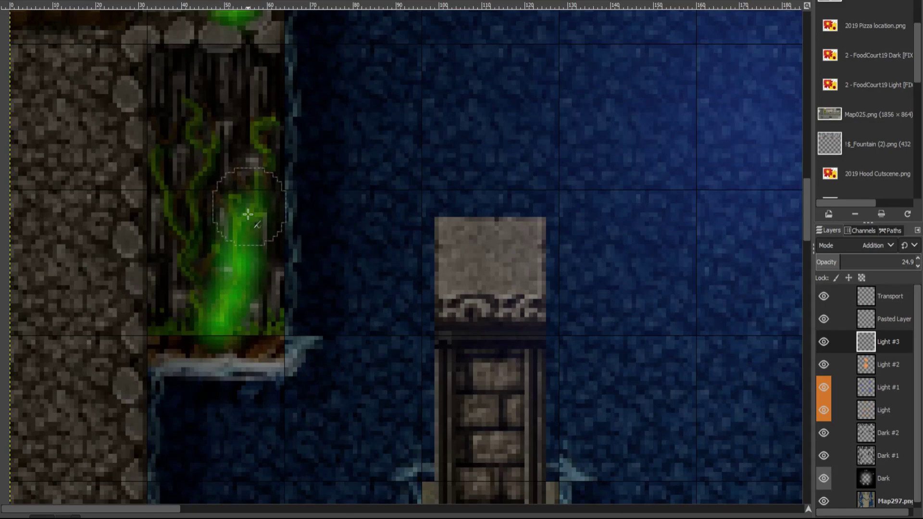
pyautogui.scroll(-2, 448, 295)
pyautogui.scroll(2, 618, 182)
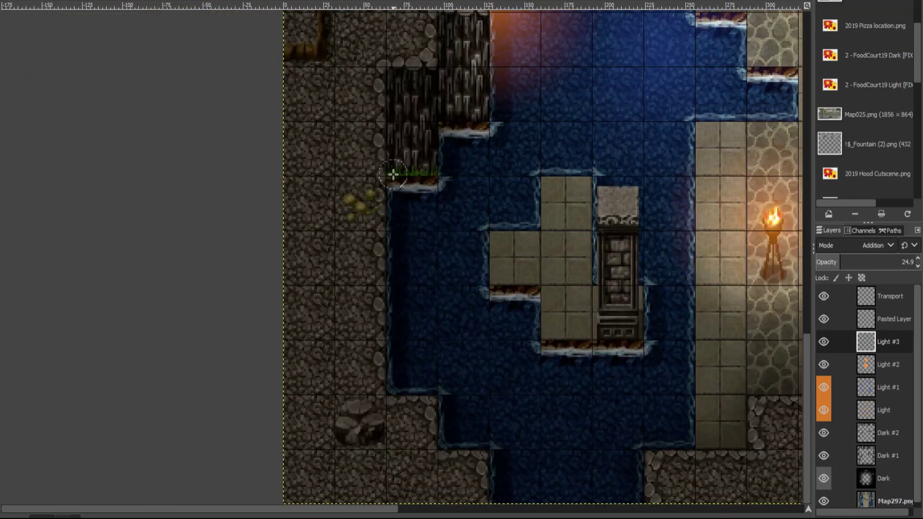
pyautogui.hscroll(3, 591, 293)
pyautogui.scroll(3, 592, 293)
pyautogui.scroll(5, 496, 399)
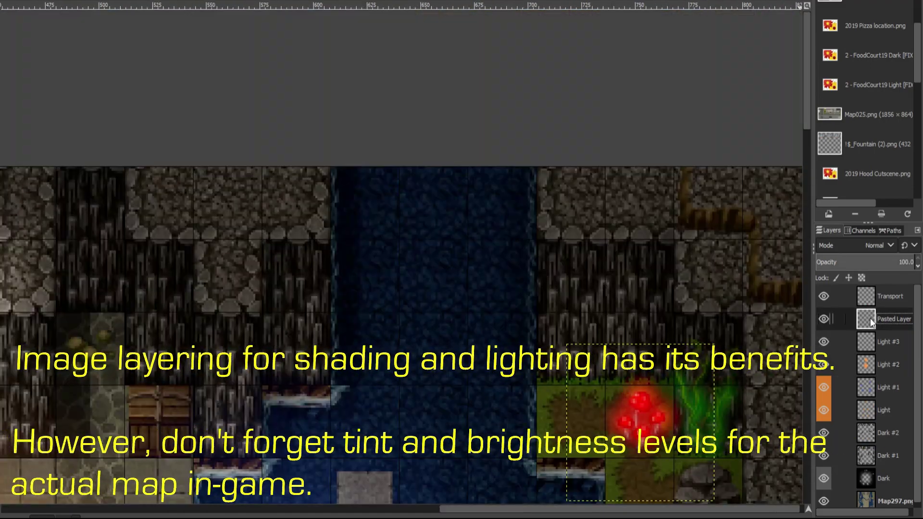
# - Select the pasted glow layer, then the Light #3 layer, in the Layers panel
pyautogui.click(828, 321)
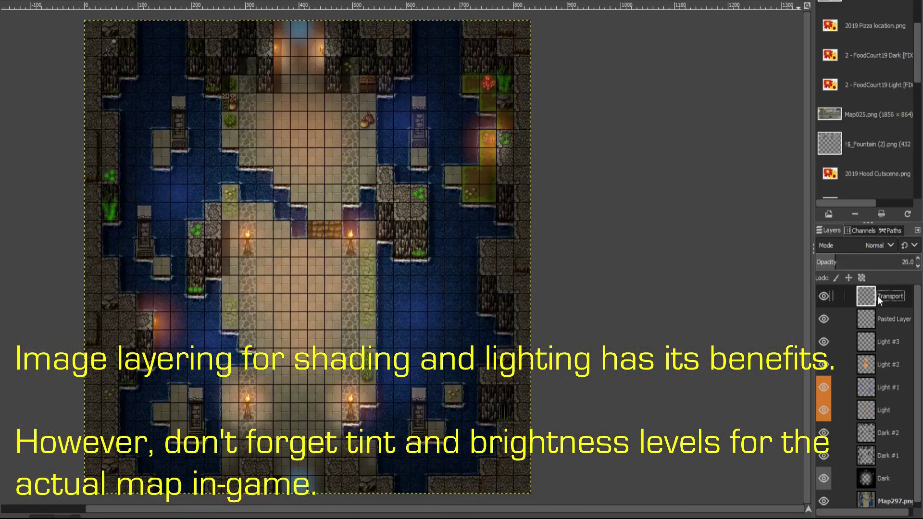
pyautogui.click(834, 342)
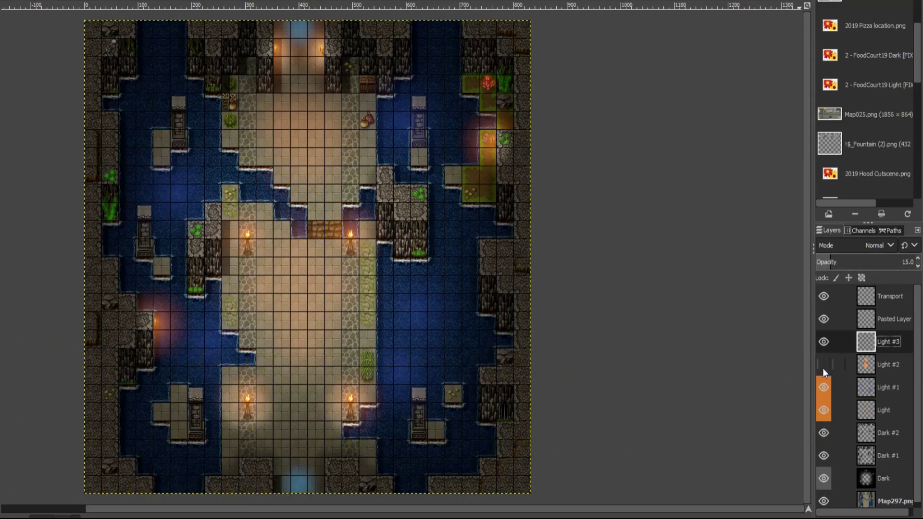